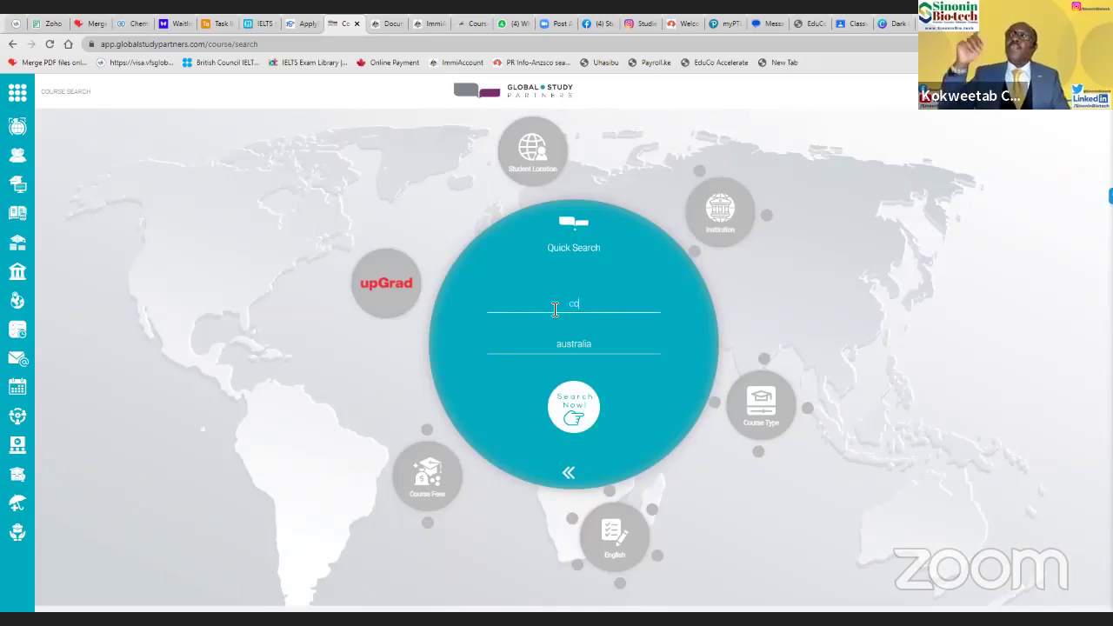
- Search for commercial cookery courses in Australia with the quick search and open the search results
{"action": "type", "text": "mme"}
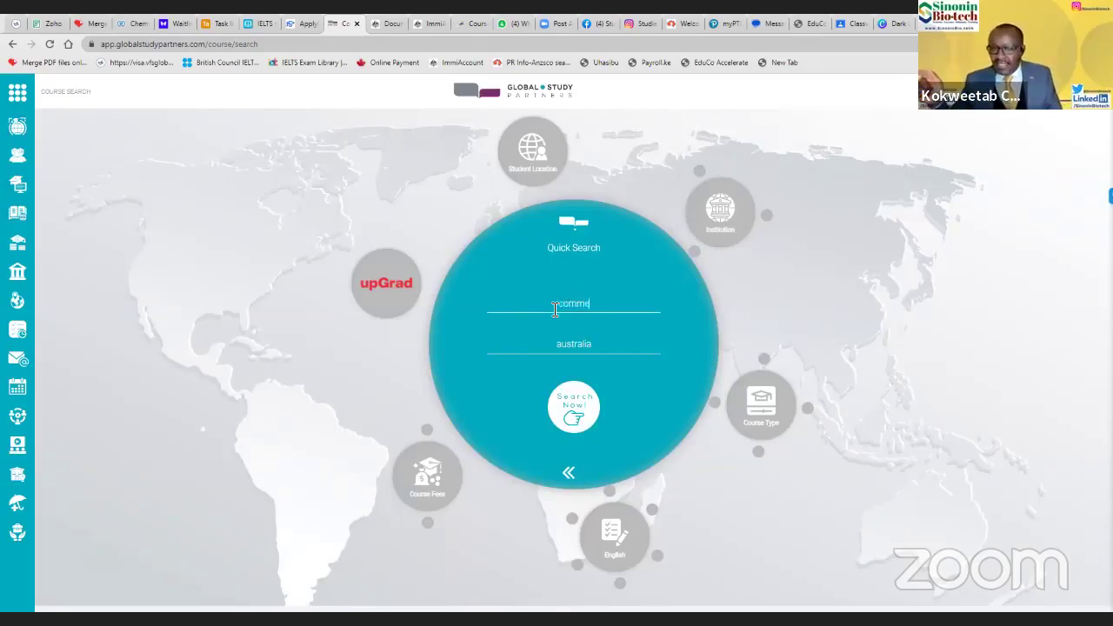
{"action": "type", "text": "rciall cookery"}
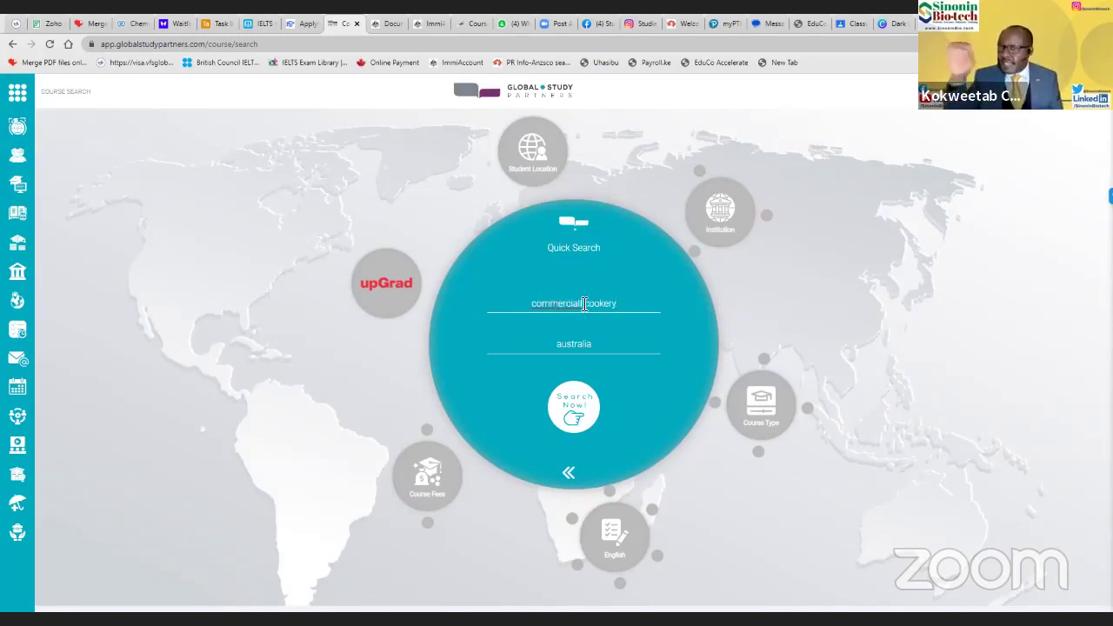
{"action": "left_click", "coordinate": [569, 407]}
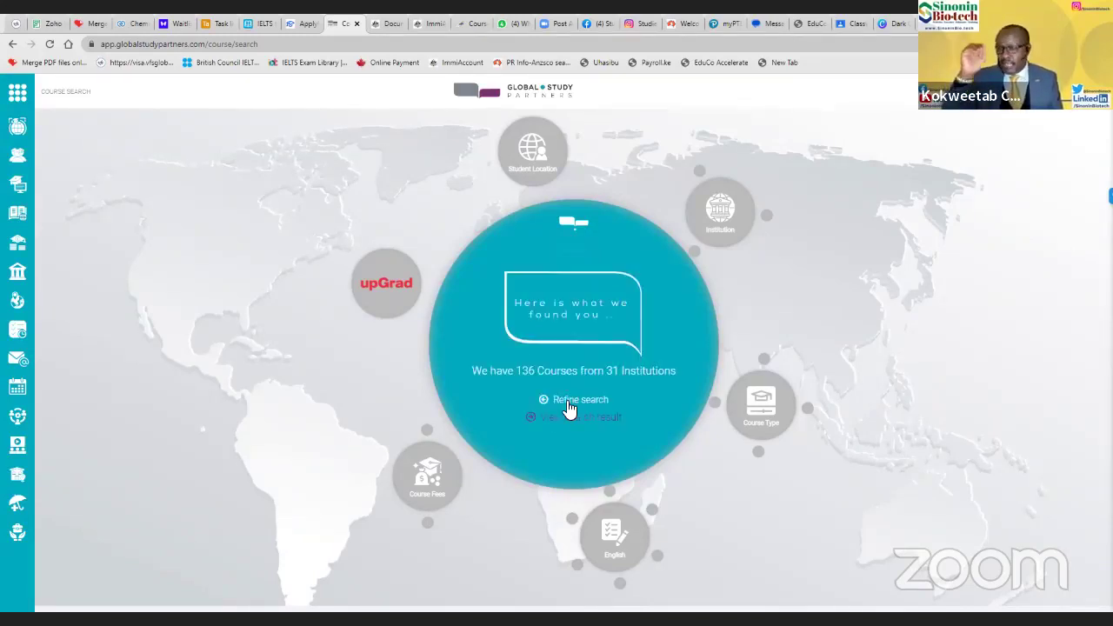
{"action": "left_click", "coordinate": [572, 419]}
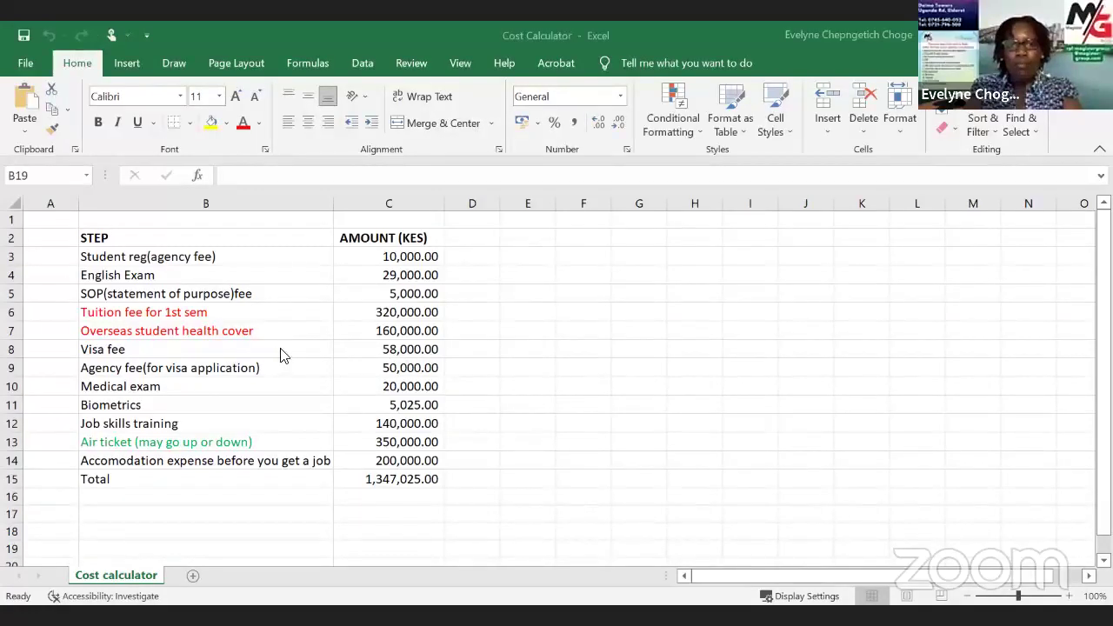
- In the Excel Cost Calculator workbook, color the visa fee amount in C8 red
{"action": "left_click", "coordinate": [385, 355]}
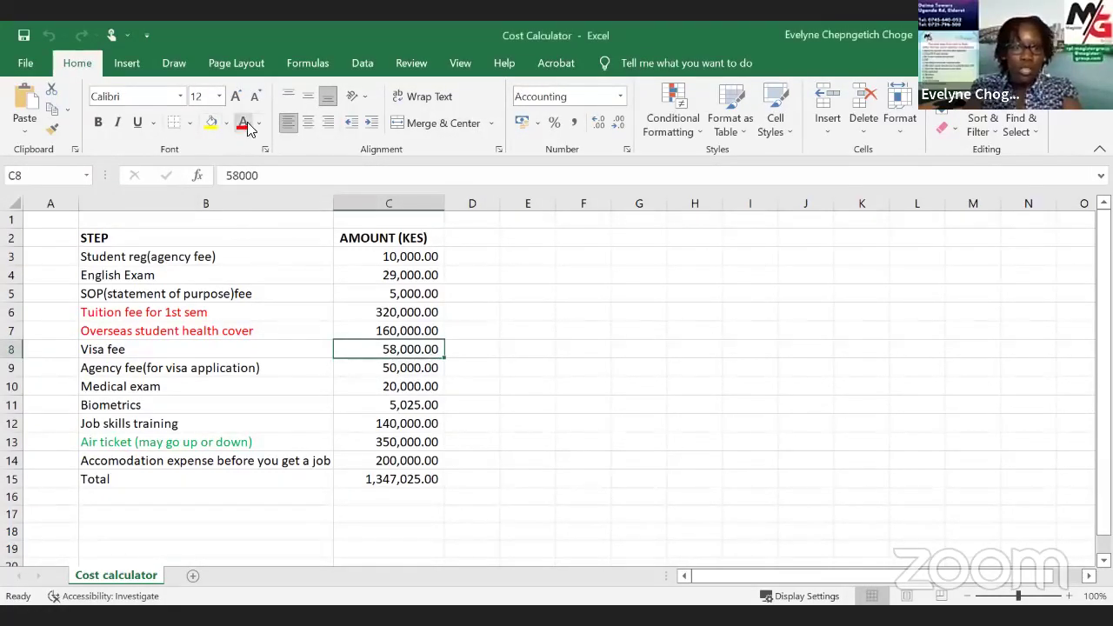
{"action": "left_click", "coordinate": [243, 123]}
{"action": "left_click", "coordinate": [528, 352]}
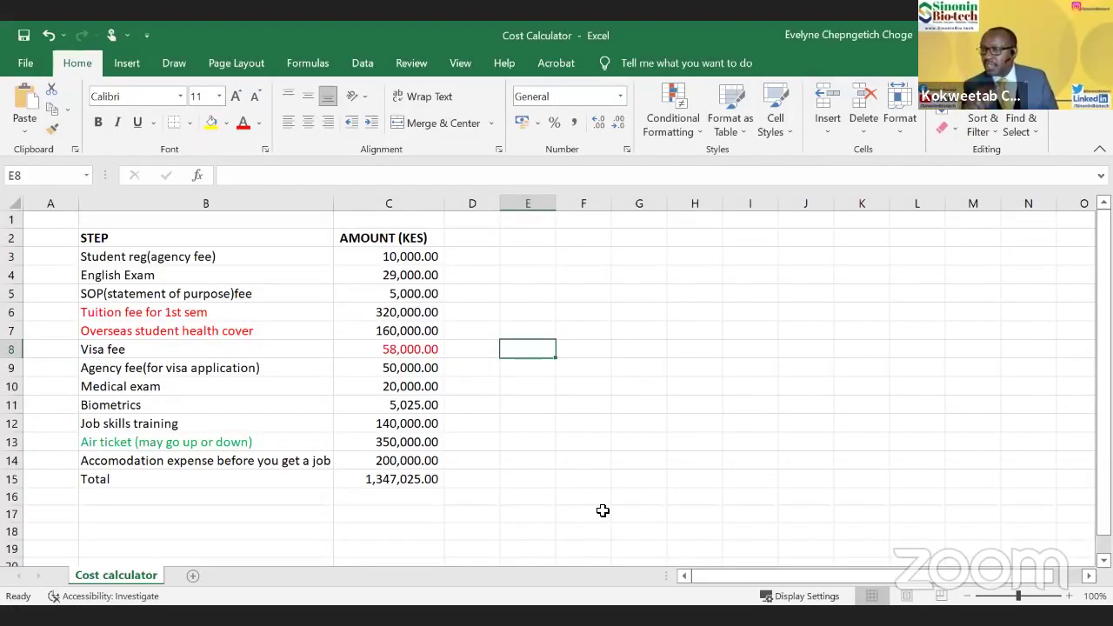
- Color the two agency fee labels, student registration in B3 and visa application in B9, blue
{"action": "left_click", "coordinate": [203, 259]}
{"action": "left_click", "coordinate": [258, 122]}
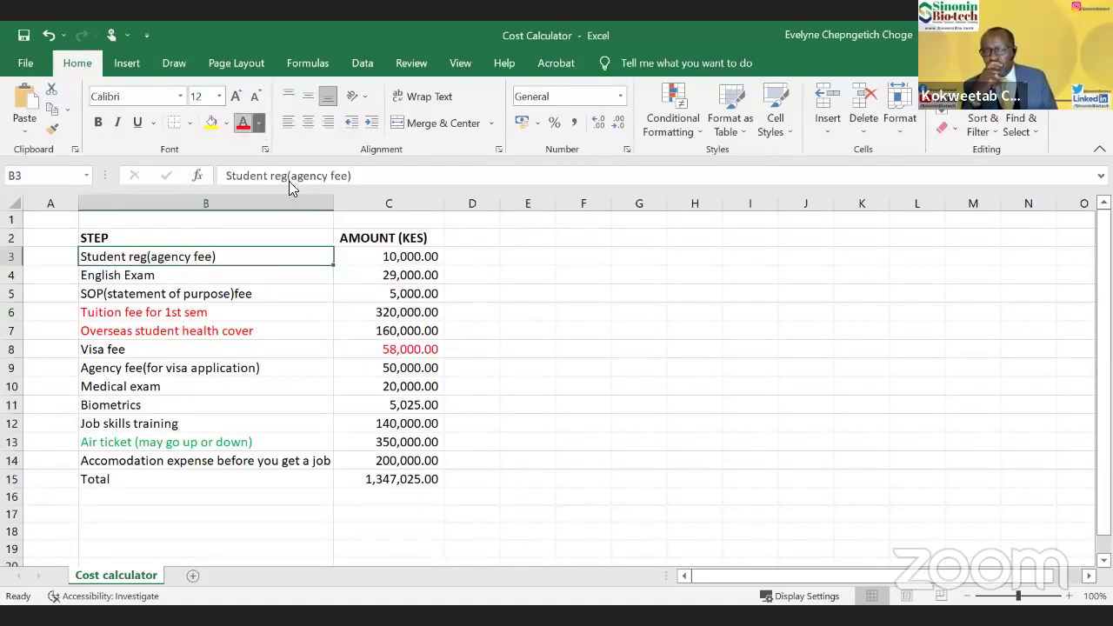
{"action": "left_click", "coordinate": [303, 183]}
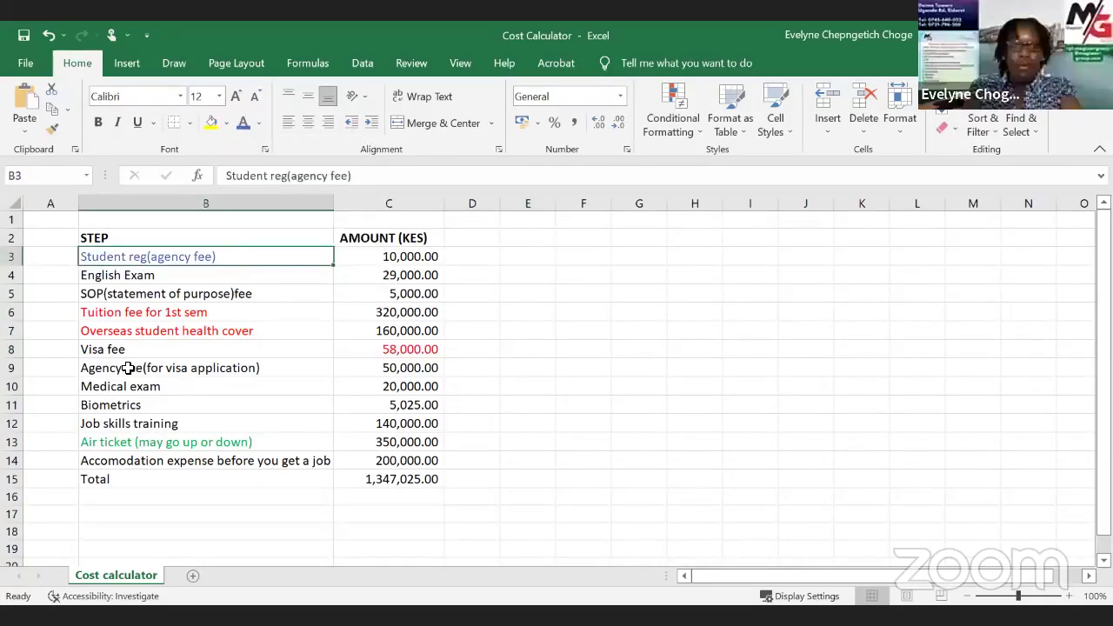
{"action": "left_click", "coordinate": [131, 368]}
{"action": "left_click", "coordinate": [242, 123]}
{"action": "left_click", "coordinate": [562, 388]}
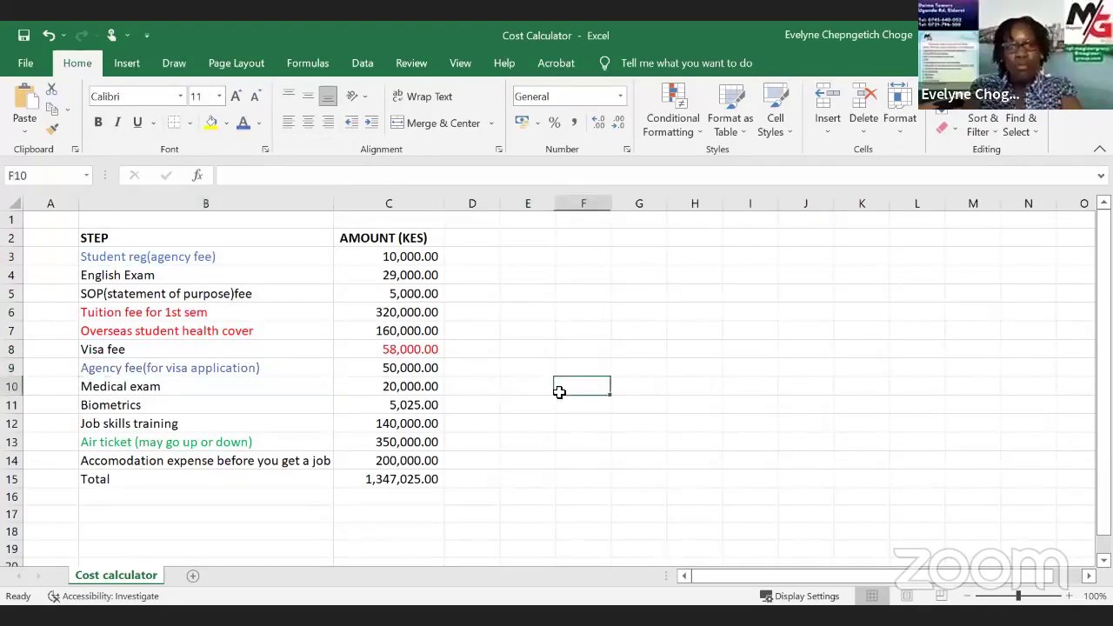
- Make the blue agency fee labels in B3 and B9 bold
{"action": "left_click", "coordinate": [217, 262]}
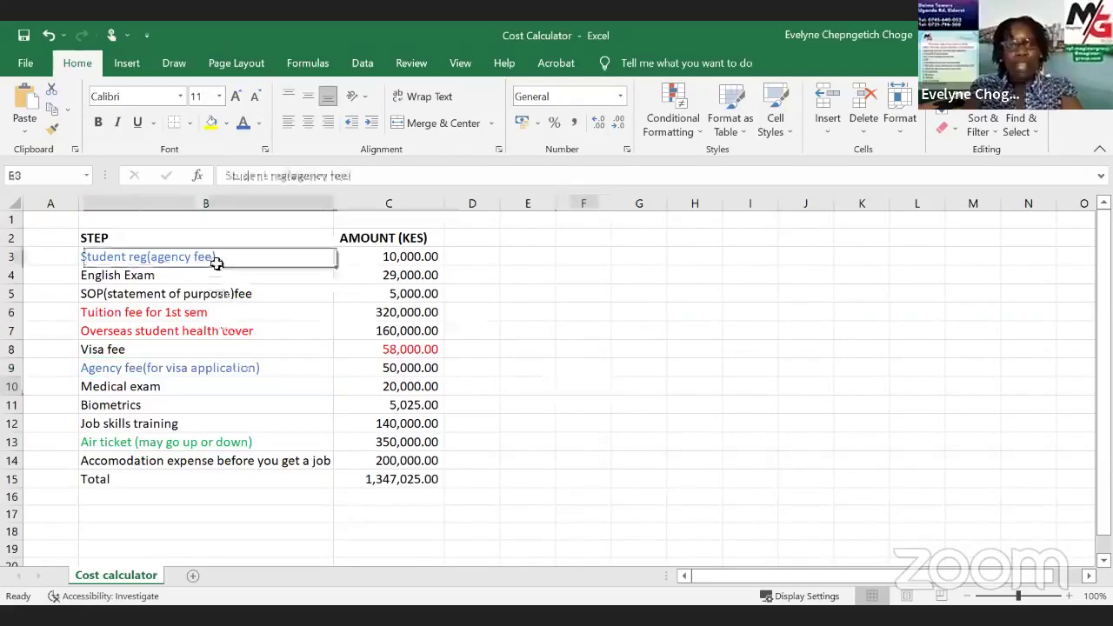
{"action": "left_click", "coordinate": [99, 122]}
{"action": "left_click", "coordinate": [155, 367]}
{"action": "left_click", "coordinate": [98, 123]}
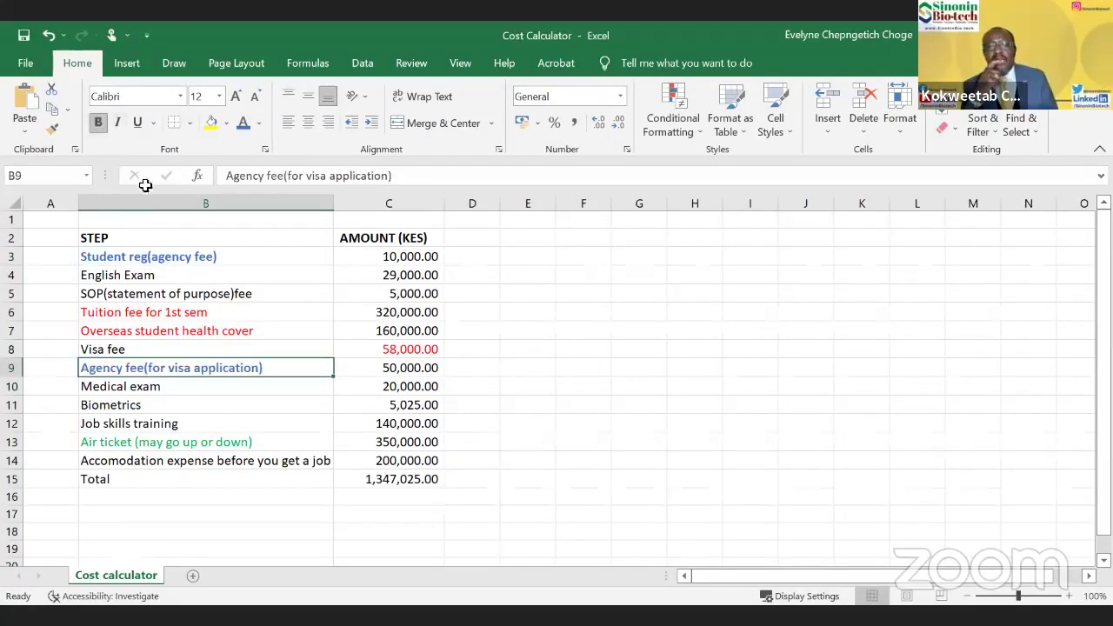
{"action": "left_click", "coordinate": [522, 372]}
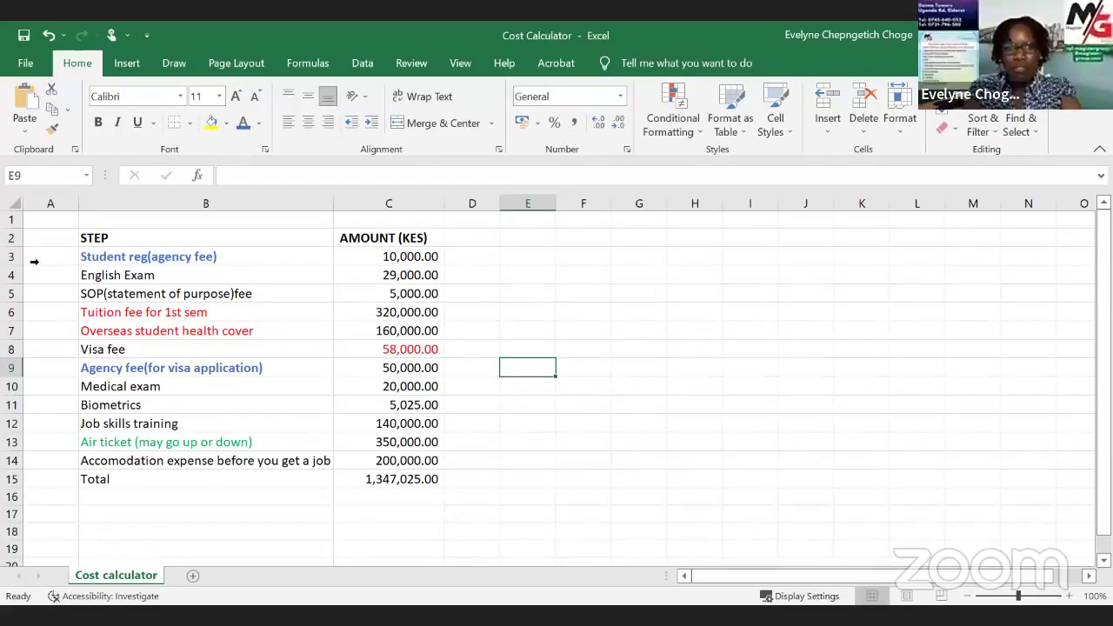
- Move the student registration amount from C3 to D3 by copying it and clearing the original, and autofit column D
{"action": "right_click", "coordinate": [16, 260]}
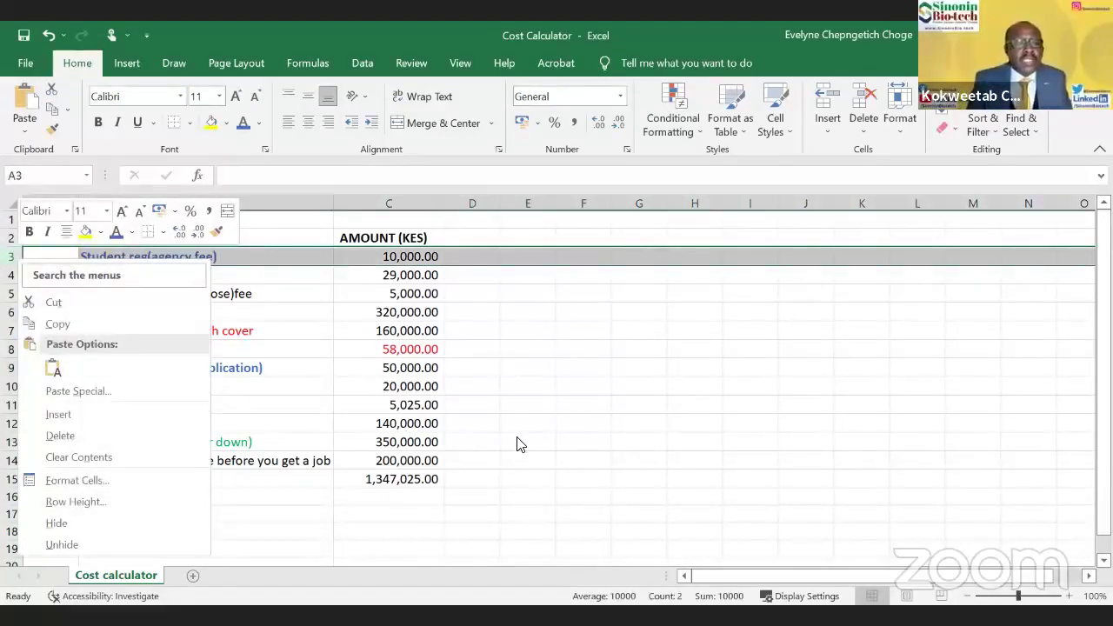
{"action": "key", "text": "Escape"}
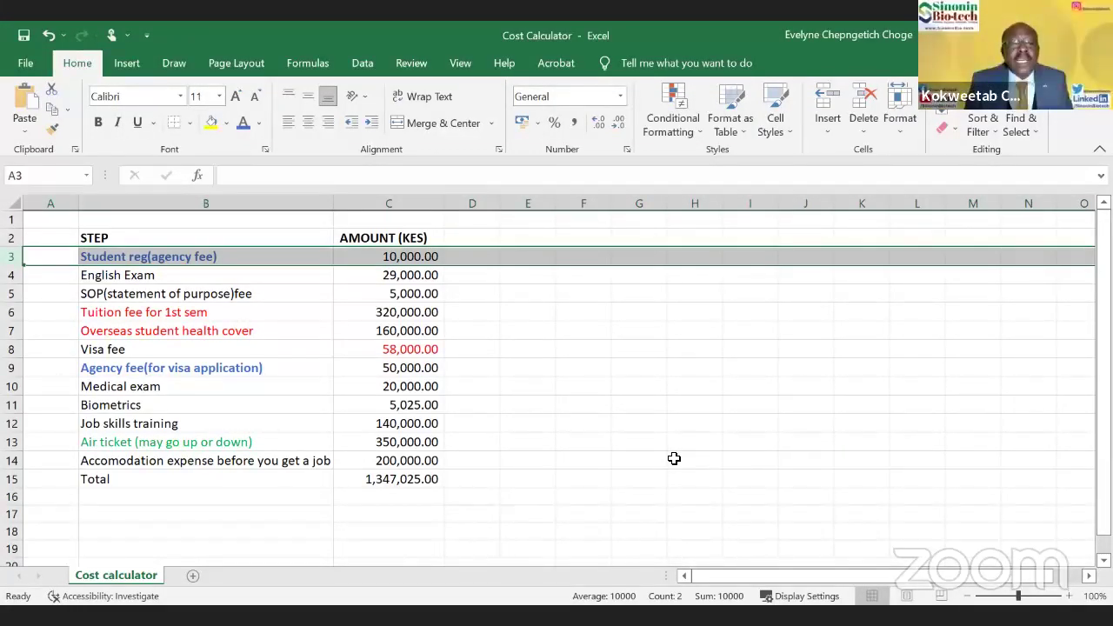
{"action": "left_click", "coordinate": [382, 258]}
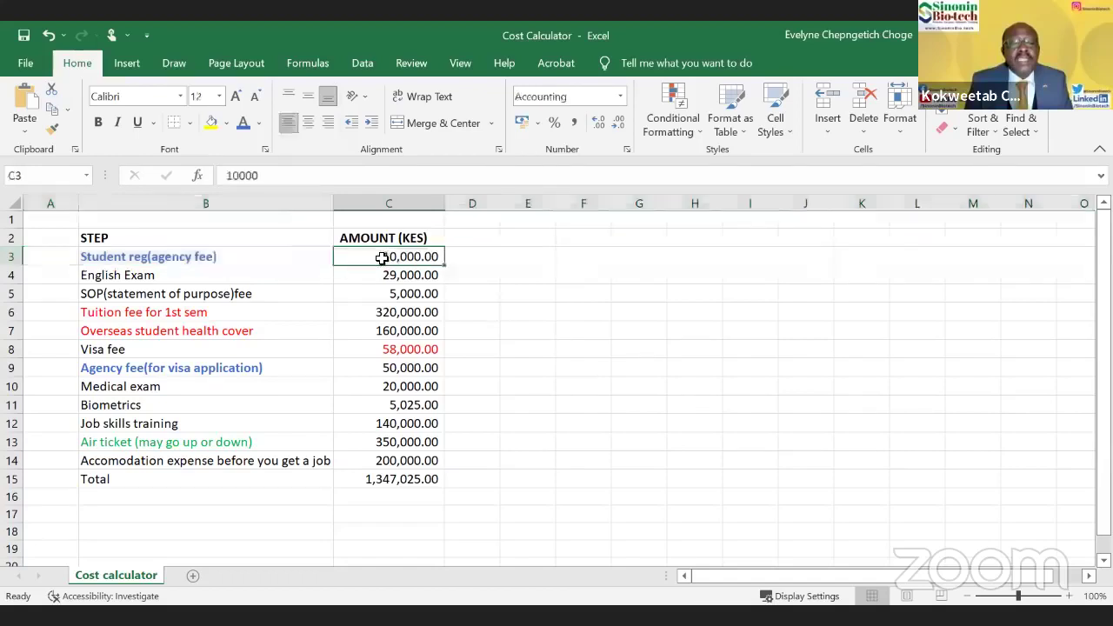
{"action": "right_click", "coordinate": [381, 258]}
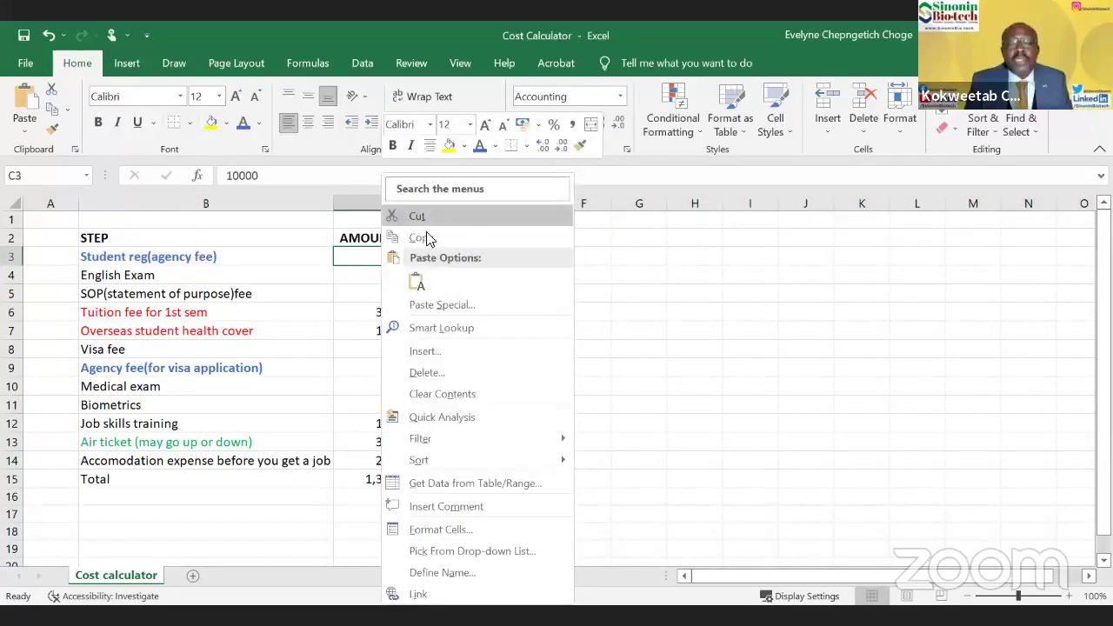
{"action": "left_click", "coordinate": [428, 233]}
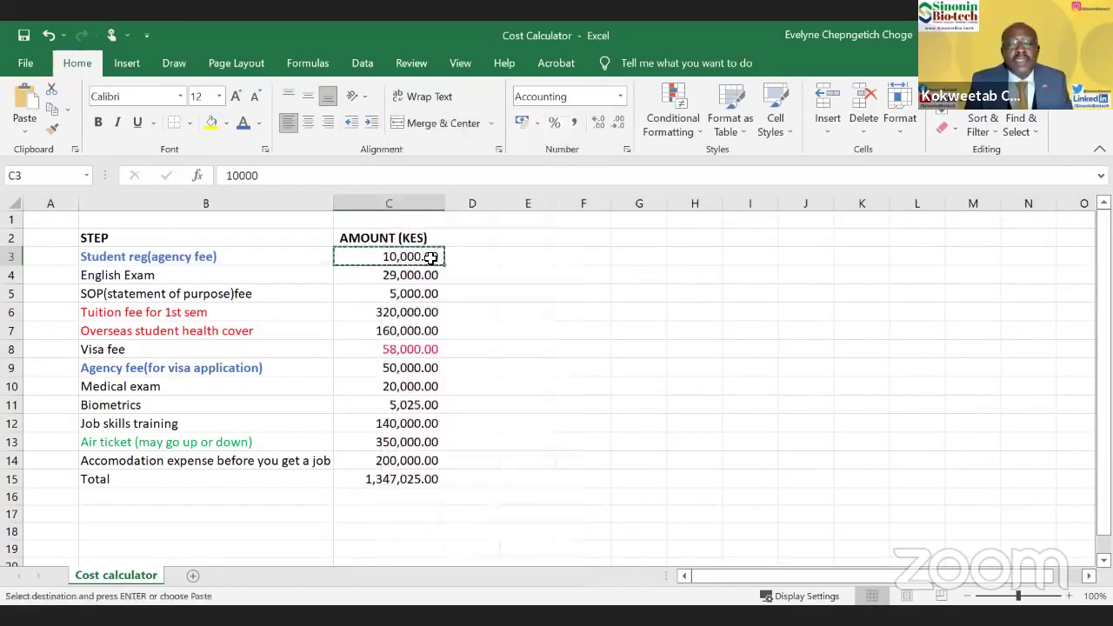
{"action": "left_click", "coordinate": [456, 256]}
{"action": "key", "text": "ctrl+v"}
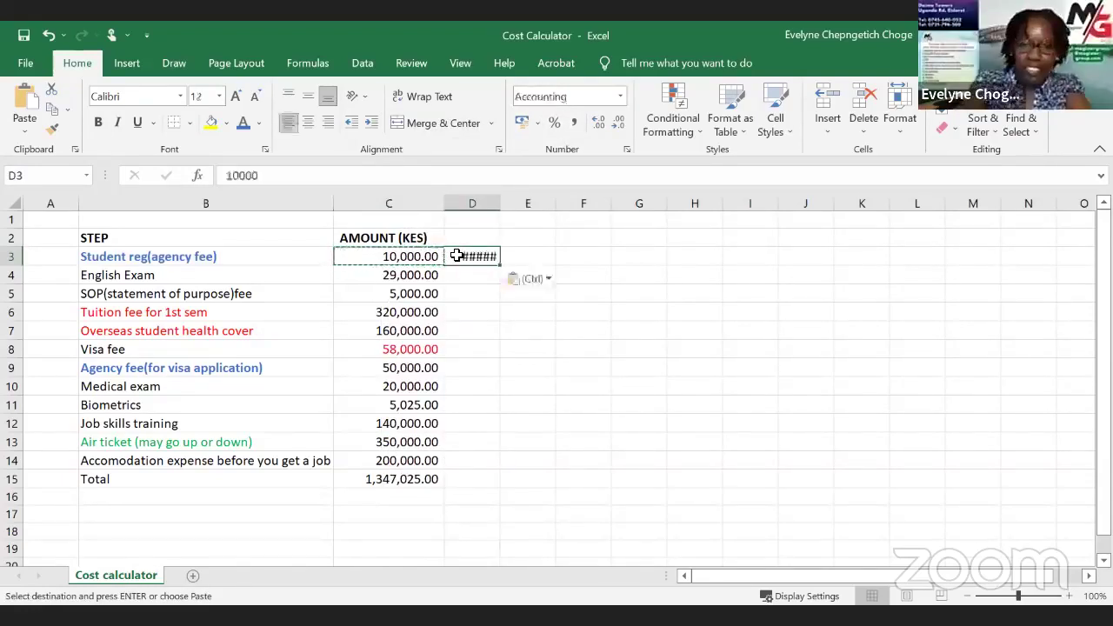
{"action": "double_click", "coordinate": [503, 205]}
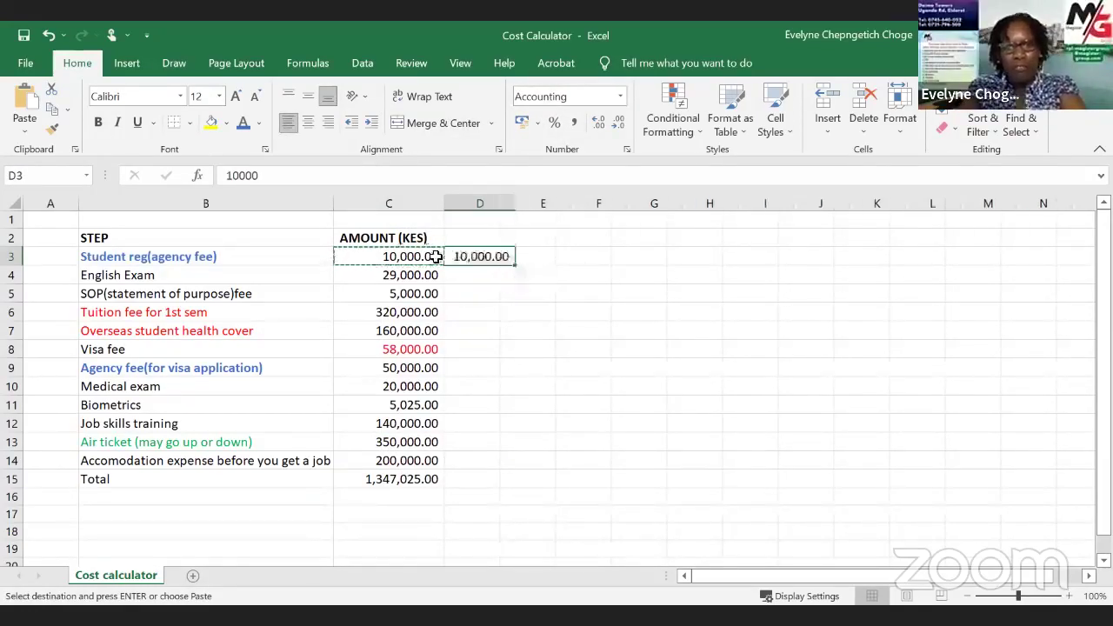
{"action": "left_click", "coordinate": [435, 255]}
{"action": "key", "text": "Delete"}
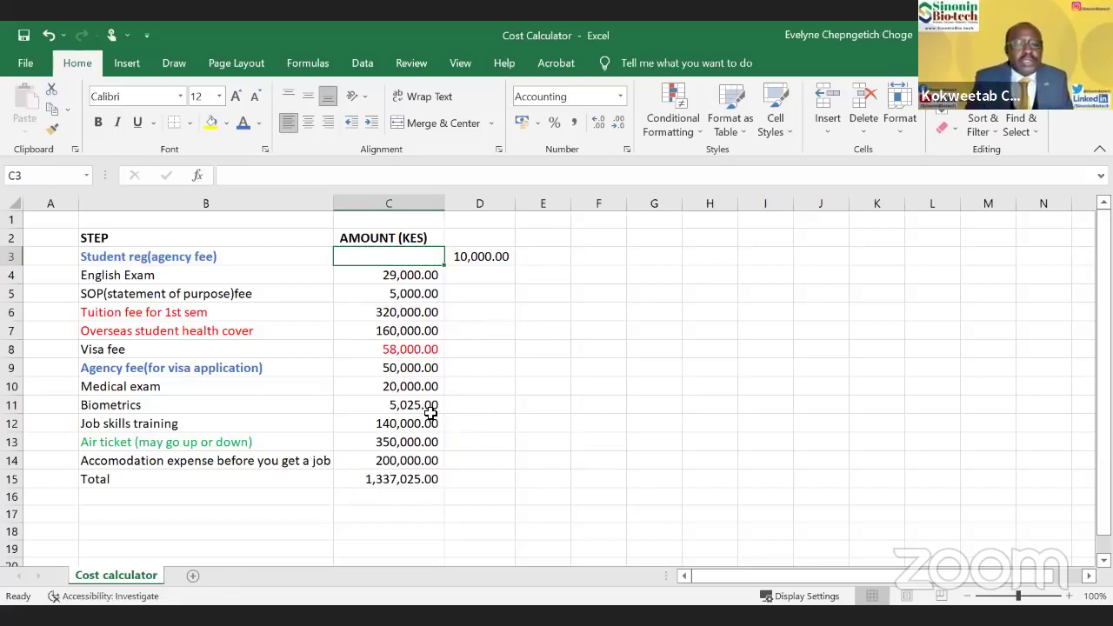
- Clear the visa application agency fee from C9 and enter 50000 in D9 instead
{"action": "left_click", "coordinate": [406, 368]}
{"action": "key", "text": "Delete"}
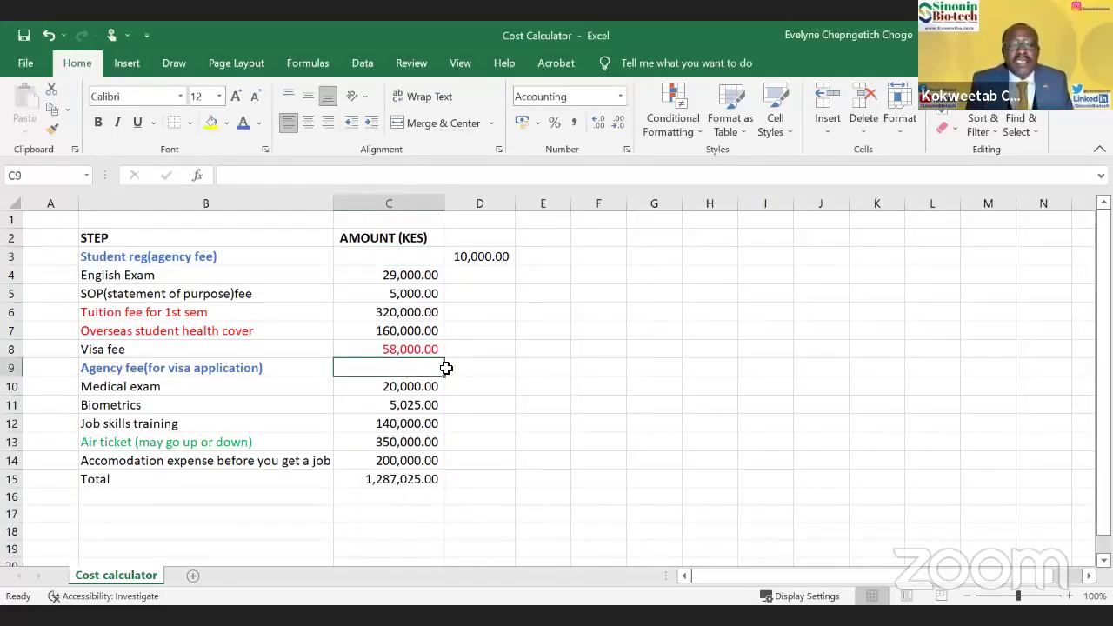
{"action": "left_click", "coordinate": [473, 363]}
{"action": "type", "text": "50000"}
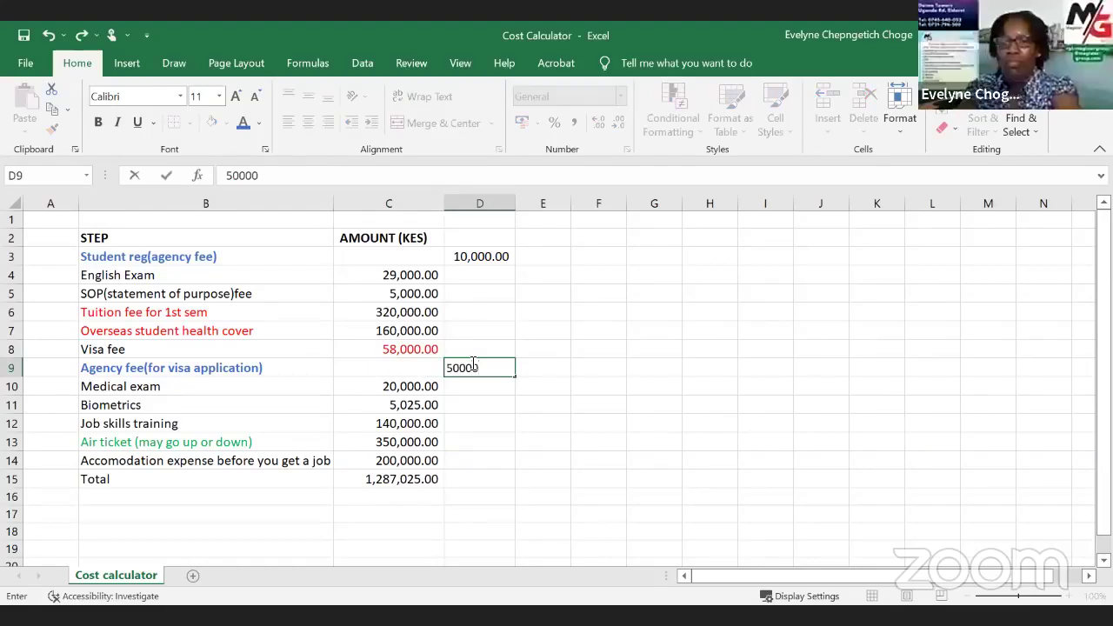
{"action": "key", "text": "Return"}
{"action": "left_click", "coordinate": [602, 531]}
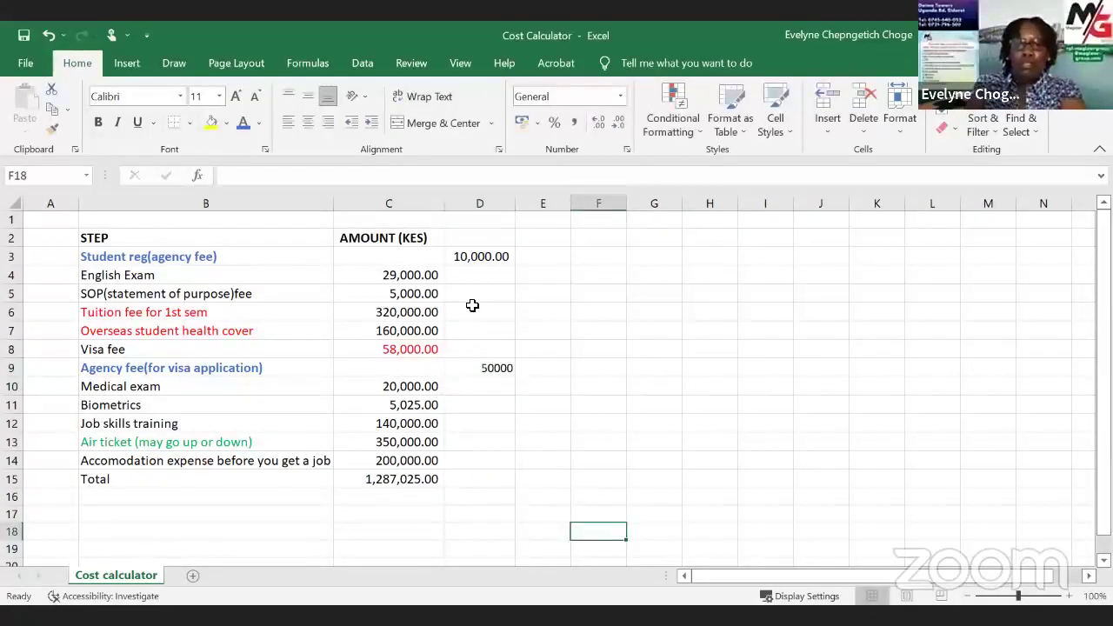
- Total the agency fees of column D with AutoSum in D15, on the Total row
{"action": "left_click_drag", "start_coordinate": [479, 257], "coordinate": [492, 476]}
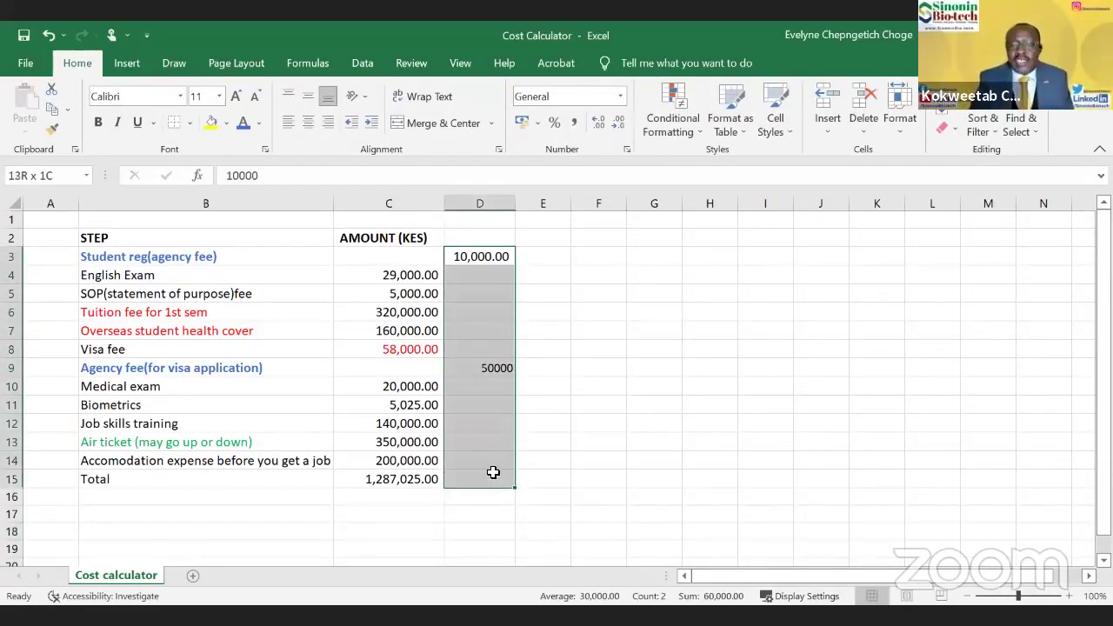
{"action": "key", "text": "alt+equal"}
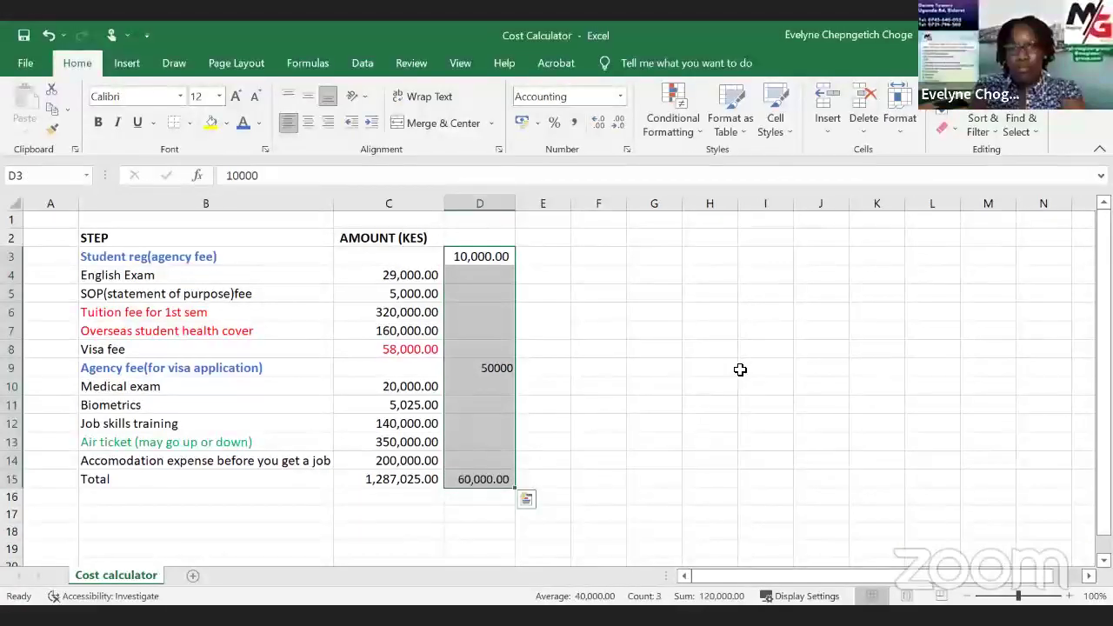
{"action": "left_click", "coordinate": [740, 368]}
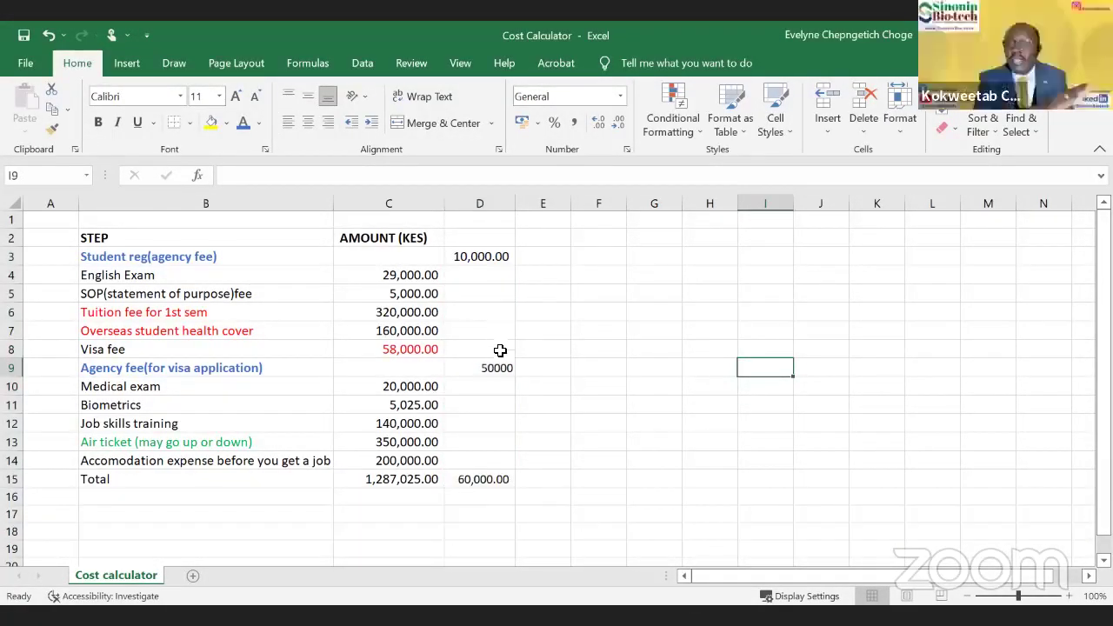
- Format all of column D with the comma number style
{"action": "left_click", "coordinate": [488, 222]}
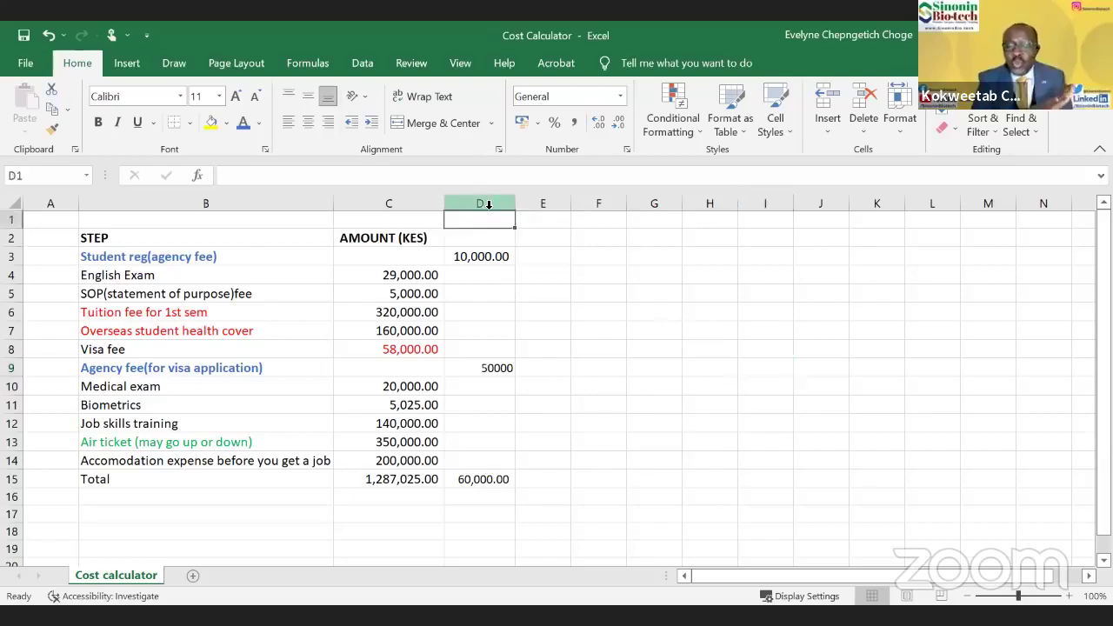
{"action": "left_click", "coordinate": [485, 202]}
{"action": "left_click", "coordinate": [574, 123]}
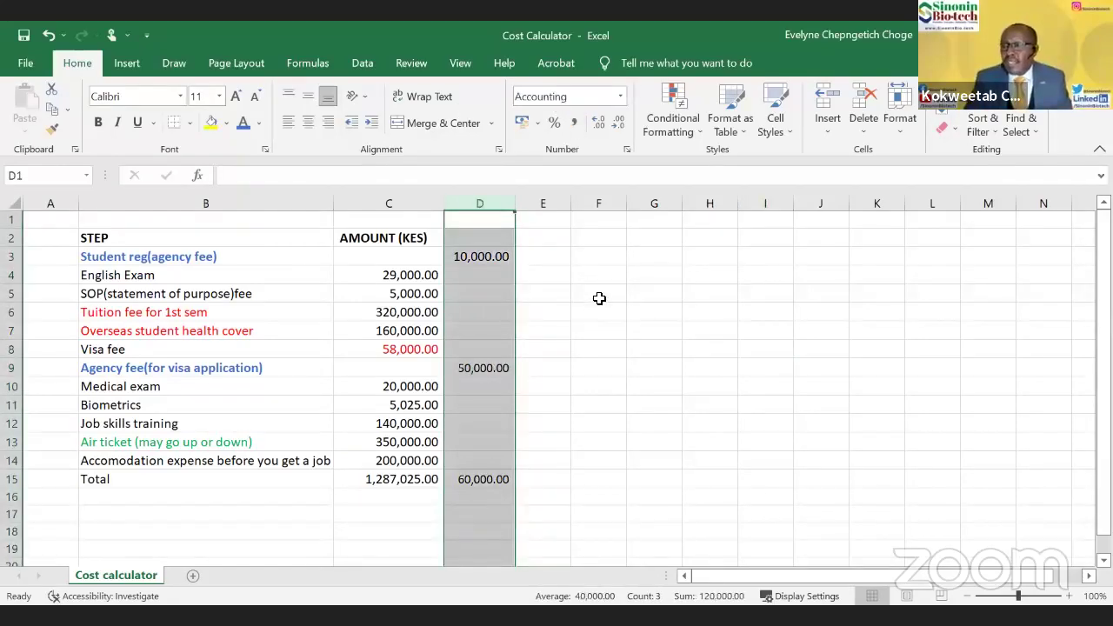
{"action": "left_click", "coordinate": [599, 310]}
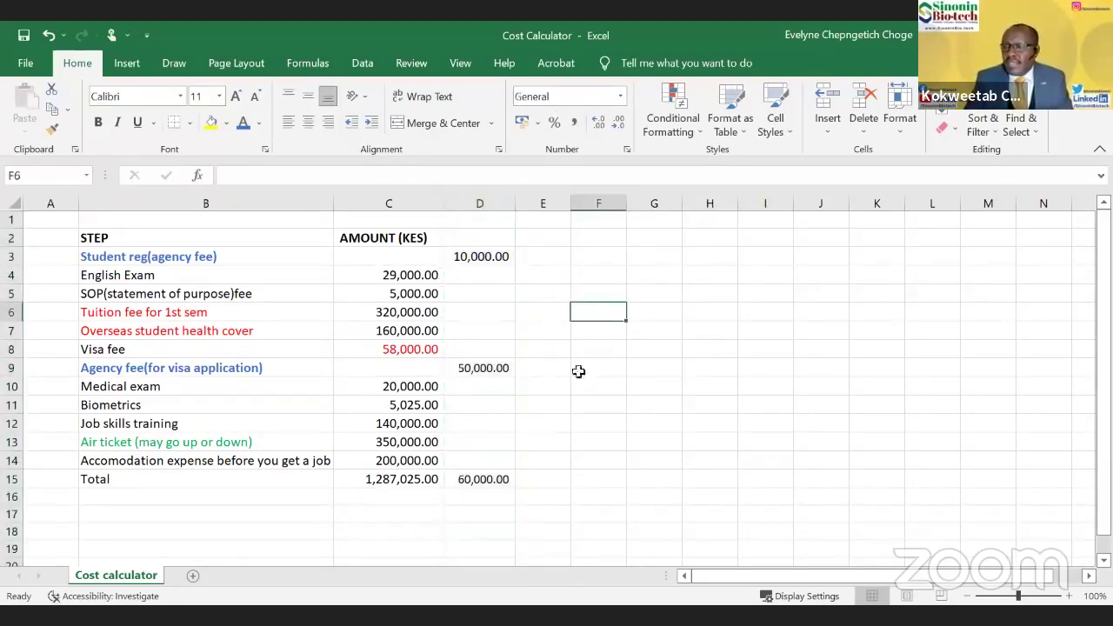
- Set the air ticket amount in C13 to 198000
{"action": "left_click", "coordinate": [385, 444]}
{"action": "type", "text": "198000"}
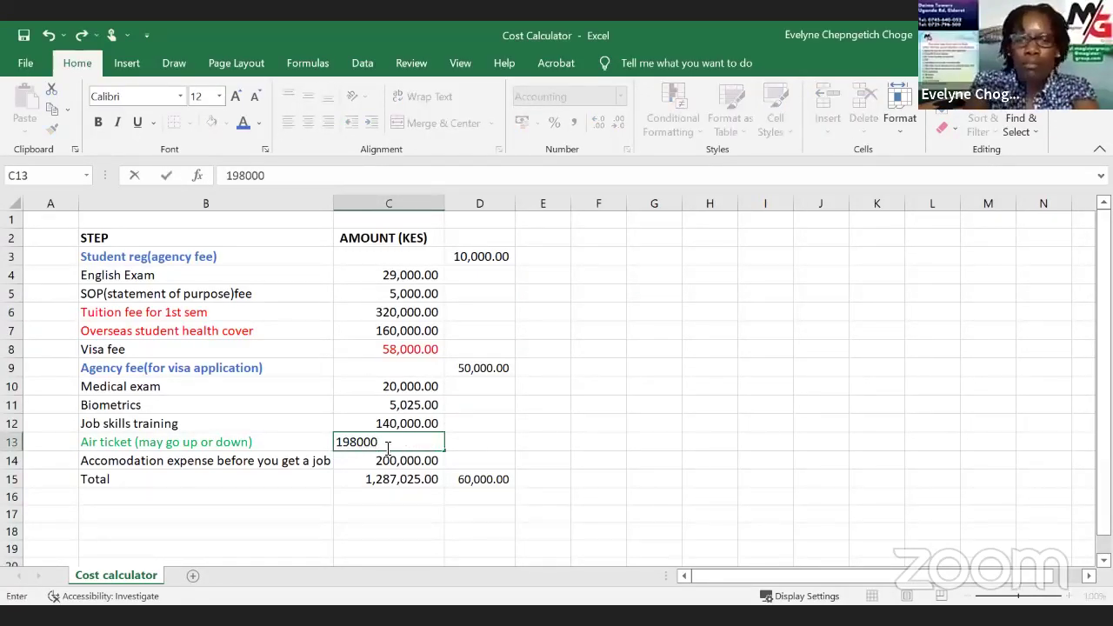
{"action": "key", "text": "Return"}
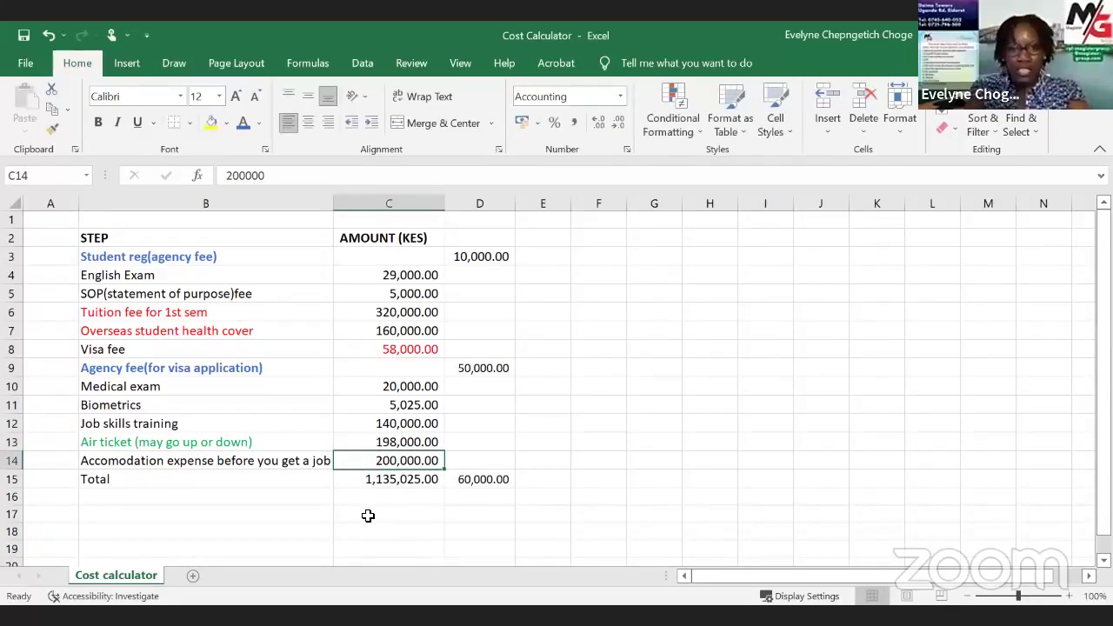
- Set the visa fee amount in C8 to 54000
{"action": "left_click", "coordinate": [387, 350]}
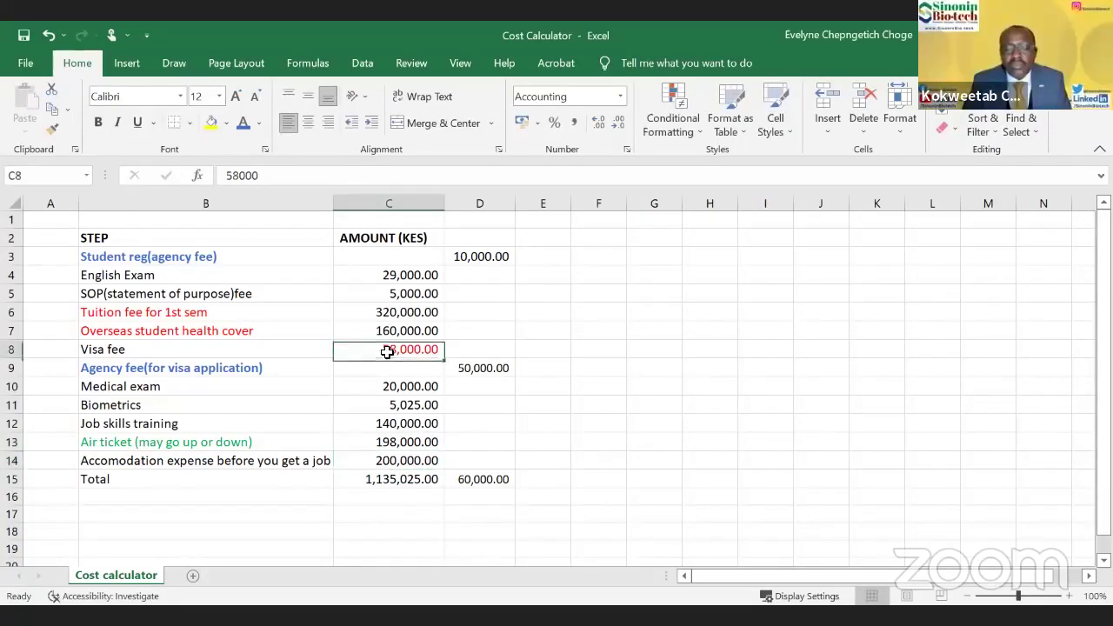
{"action": "type", "text": "540000"}
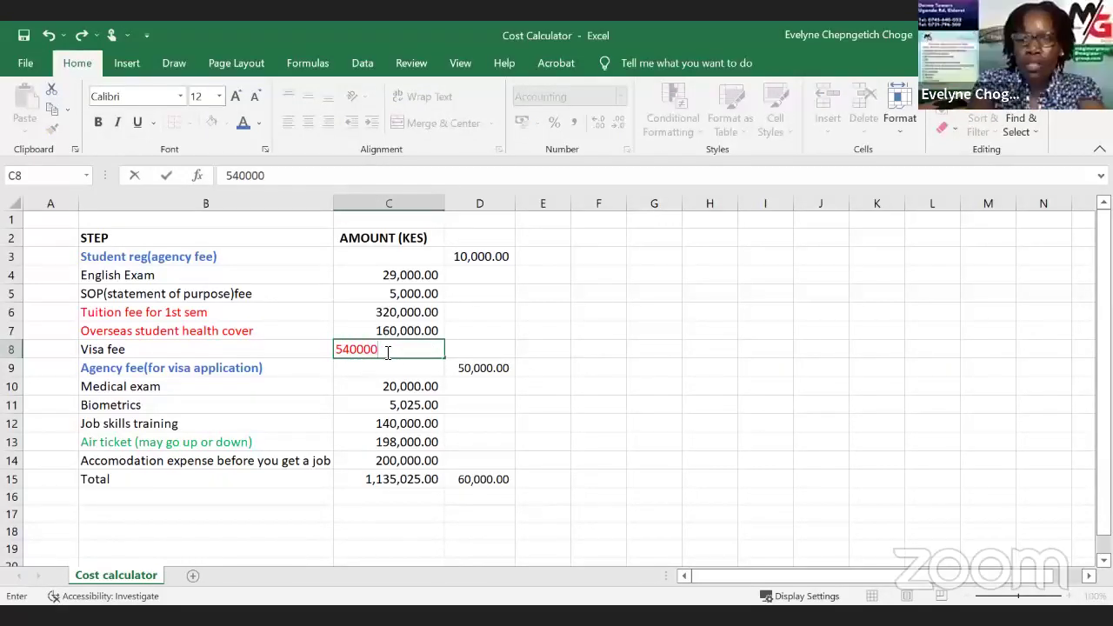
{"action": "key", "text": "BackSpace"}
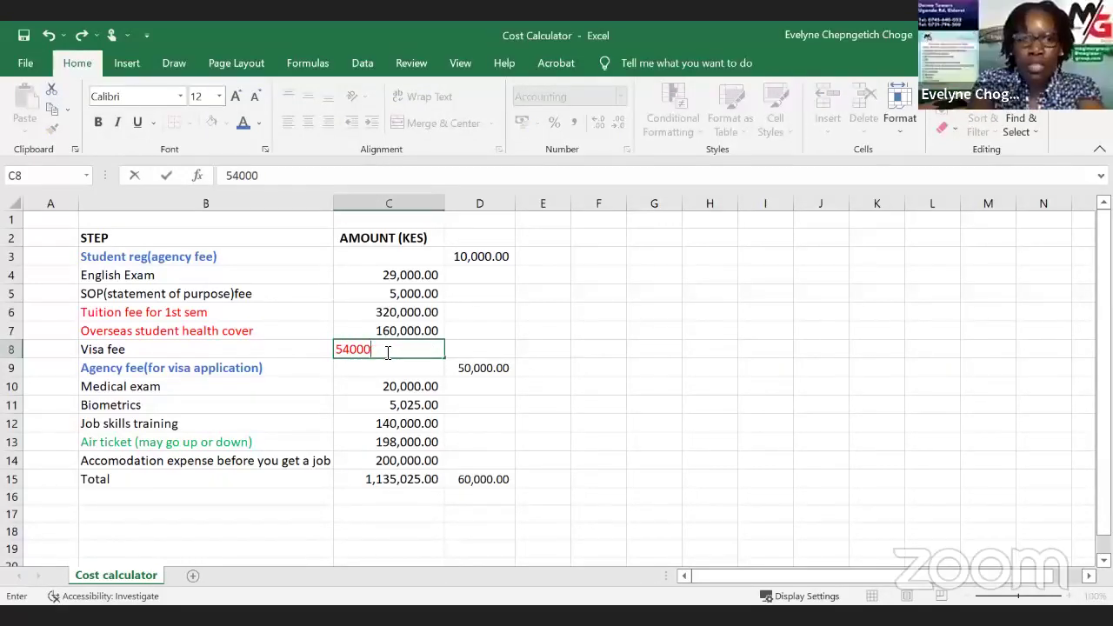
{"action": "key", "text": "Return"}
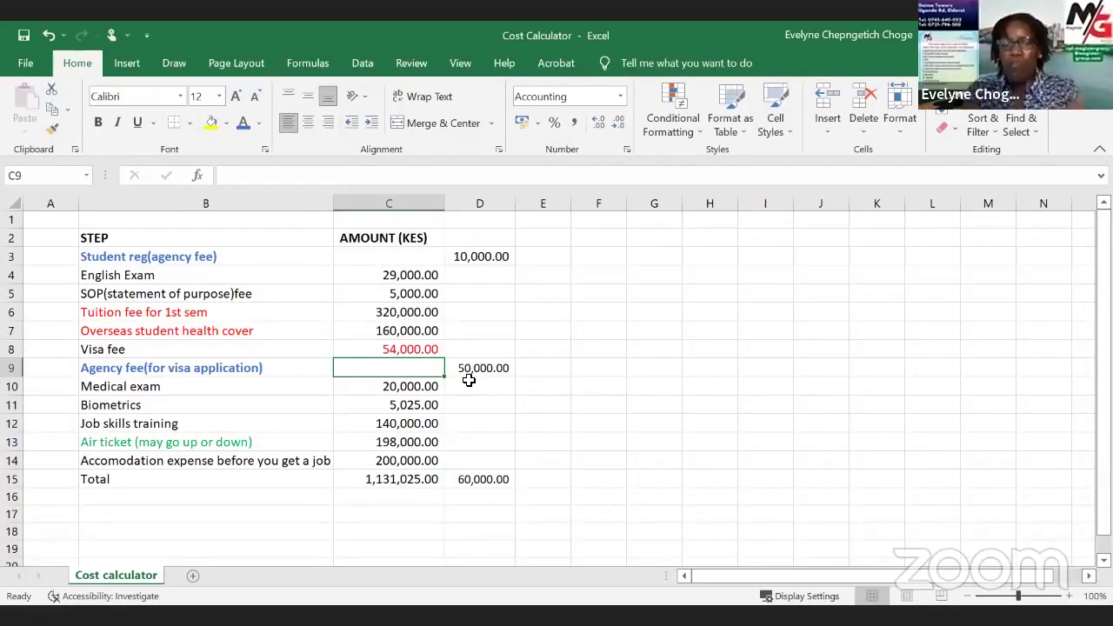
- Set the first-semester tuition fee amount in C6 to 270000
{"action": "left_click", "coordinate": [406, 315]}
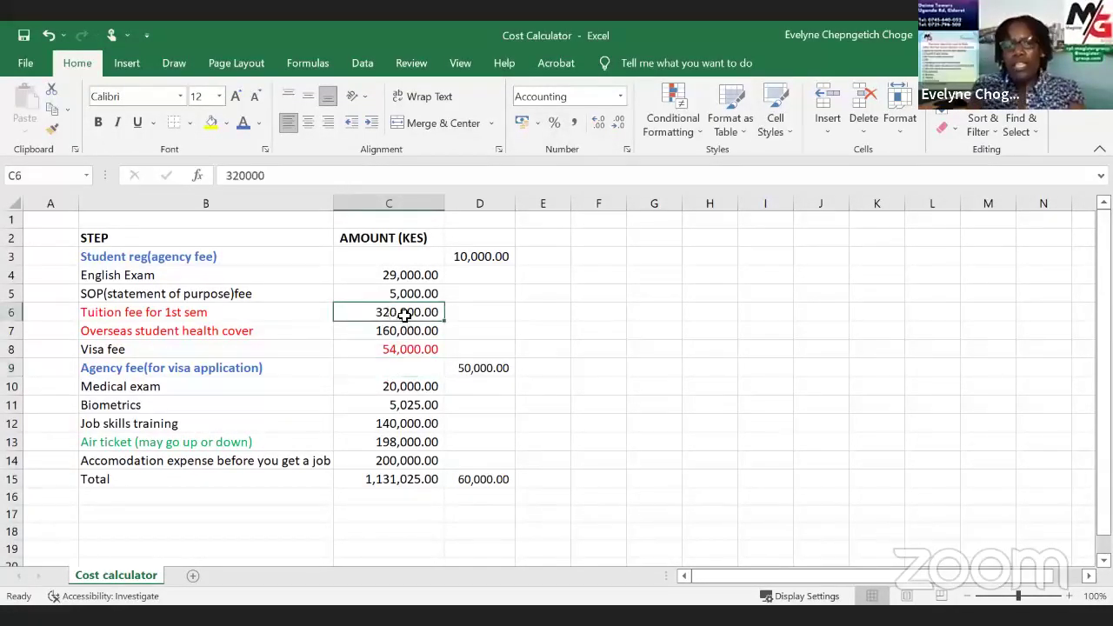
{"action": "type", "text": "27000"}
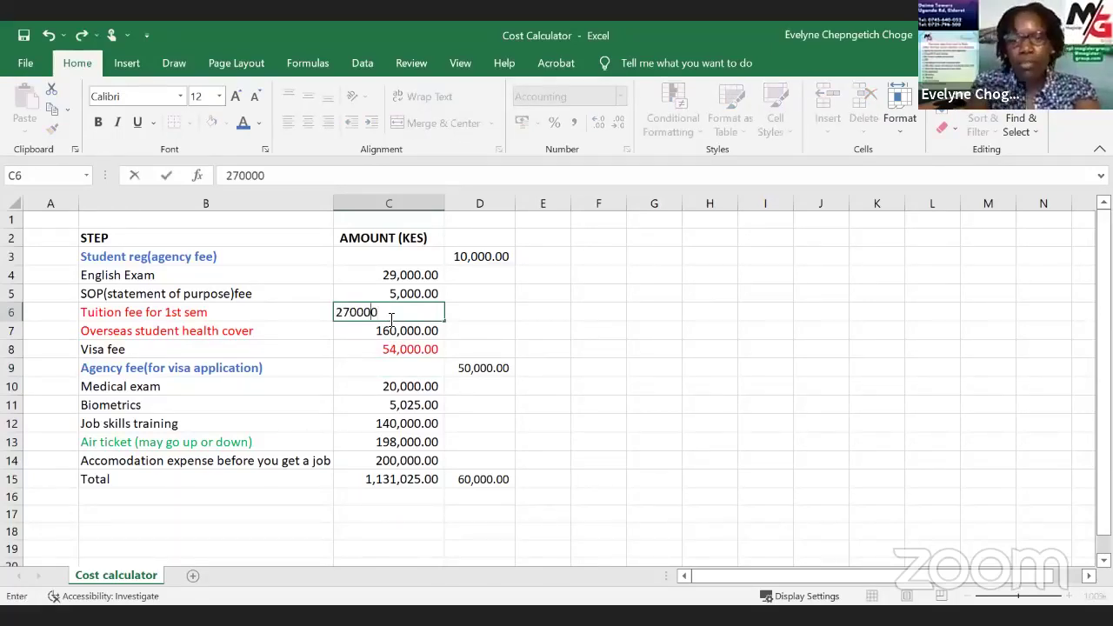
{"action": "key", "text": "BackSpace"}
{"action": "left_click", "coordinate": [622, 387]}
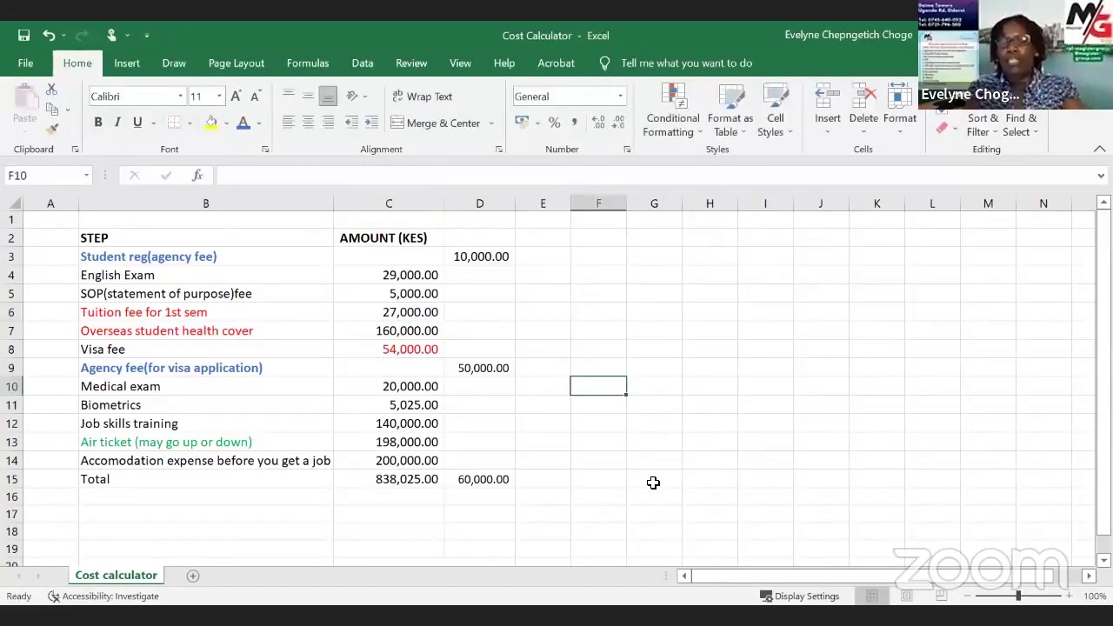
{"action": "left_click", "coordinate": [399, 315]}
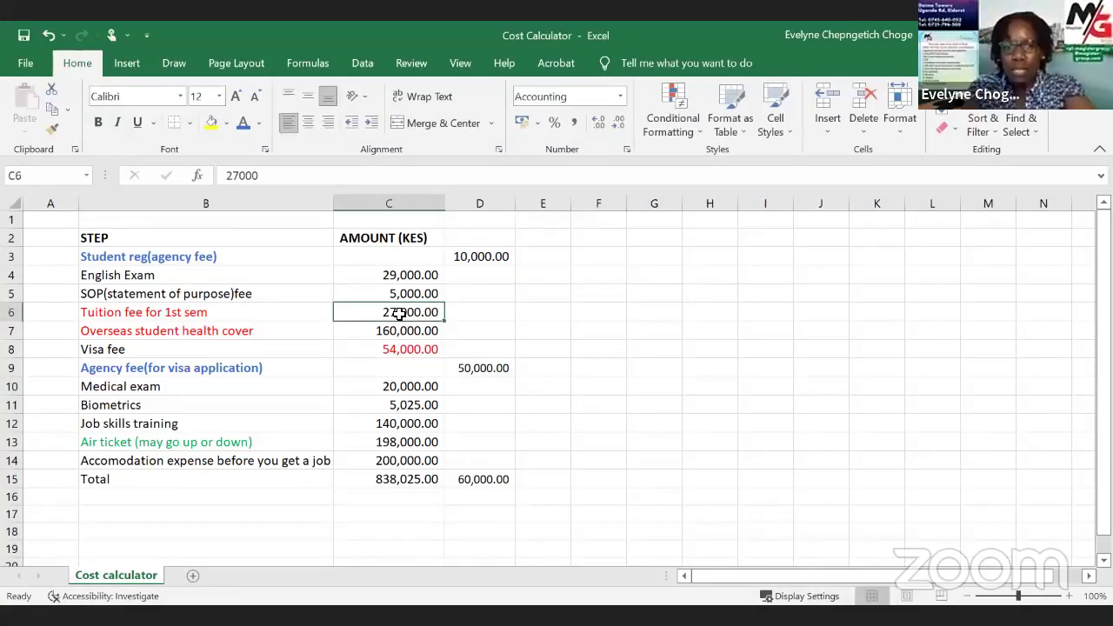
{"action": "left_click", "coordinate": [288, 175]}
{"action": "type", "text": "0"}
{"action": "left_click", "coordinate": [678, 330]}
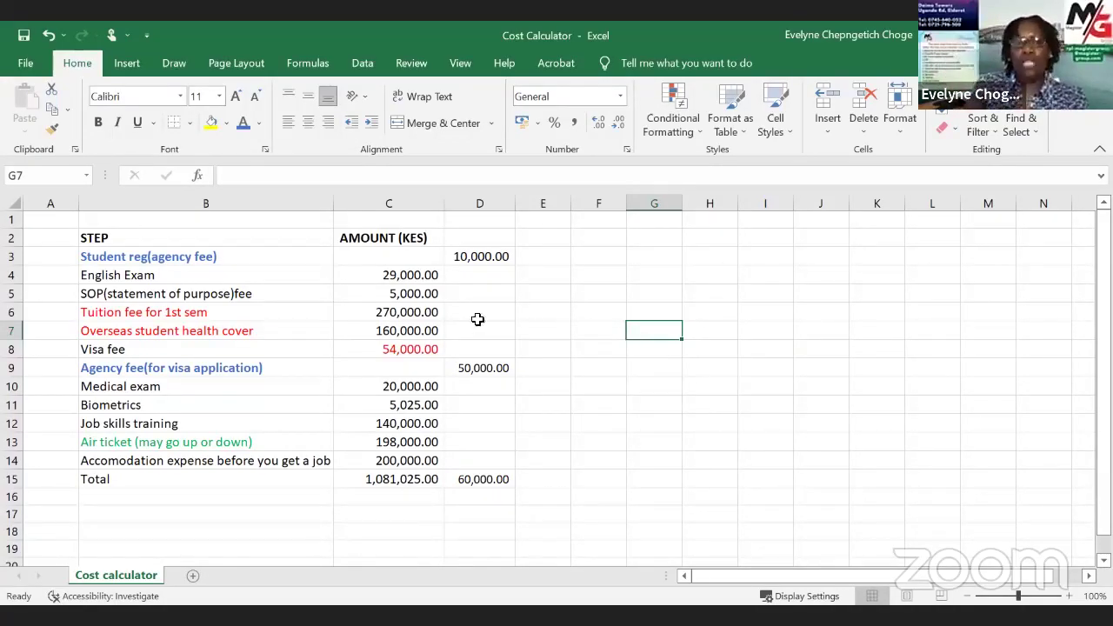
{"action": "left_click", "coordinate": [390, 313]}
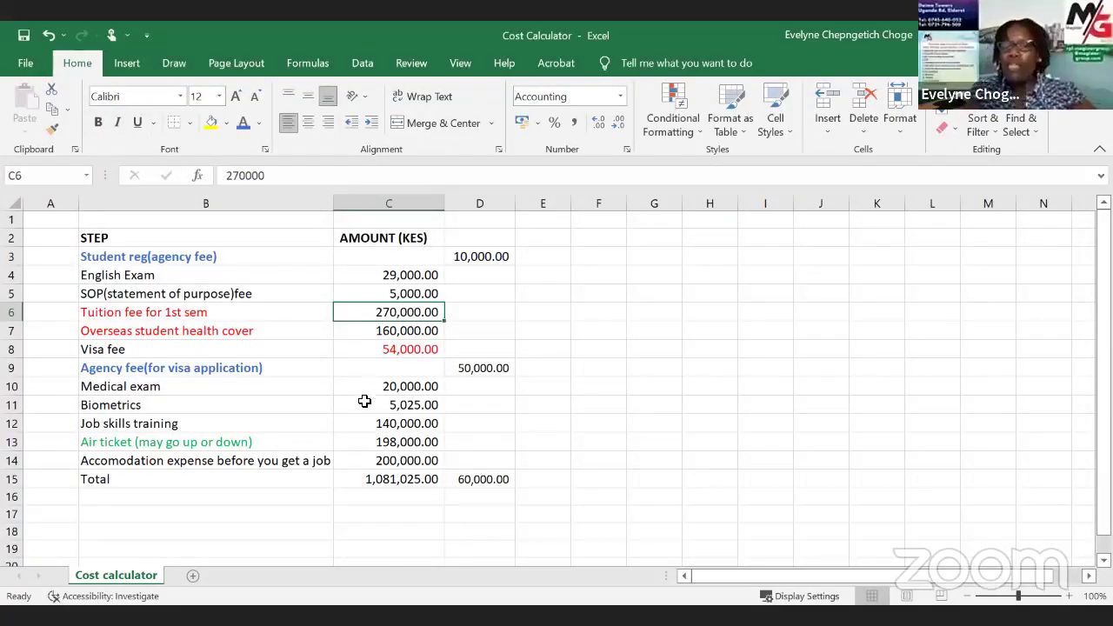
- Note the location "gigiri" beside the medical exam in D10 and "westlands" beside biometrics in D11
{"action": "left_click", "coordinate": [457, 389]}
{"action": "type", "text": "gigiri"}
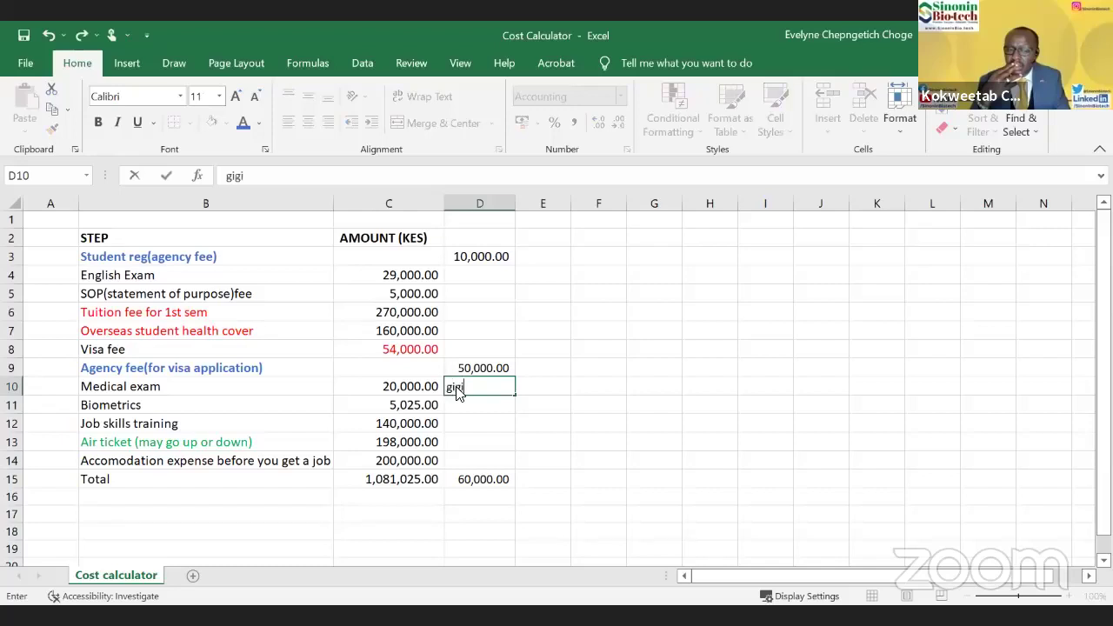
{"action": "left_click", "coordinate": [465, 403]}
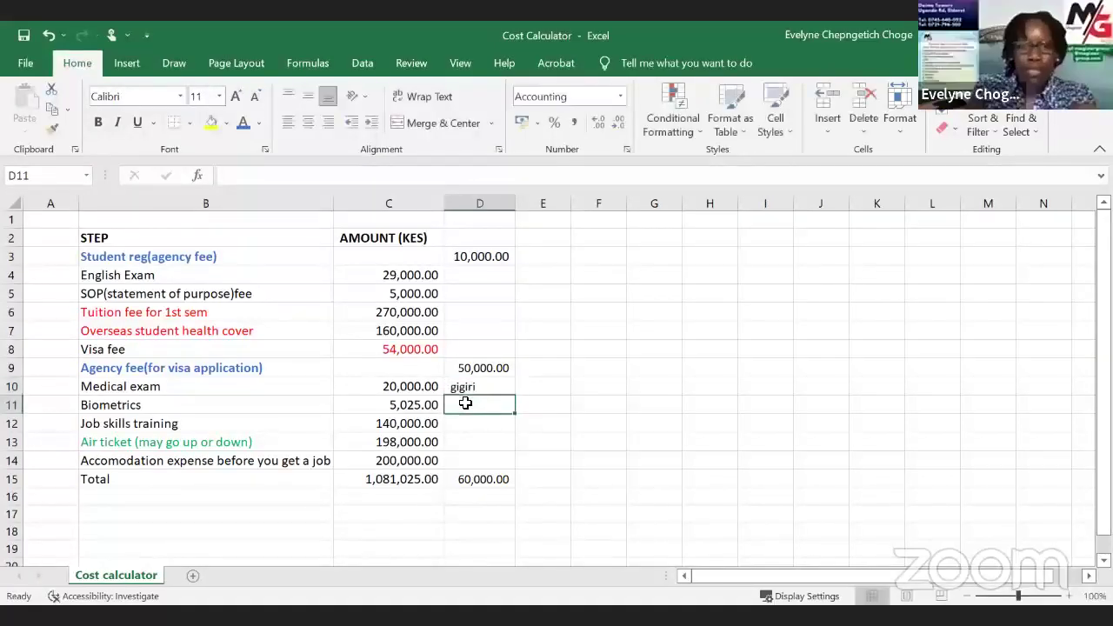
{"action": "type", "text": "west;"}
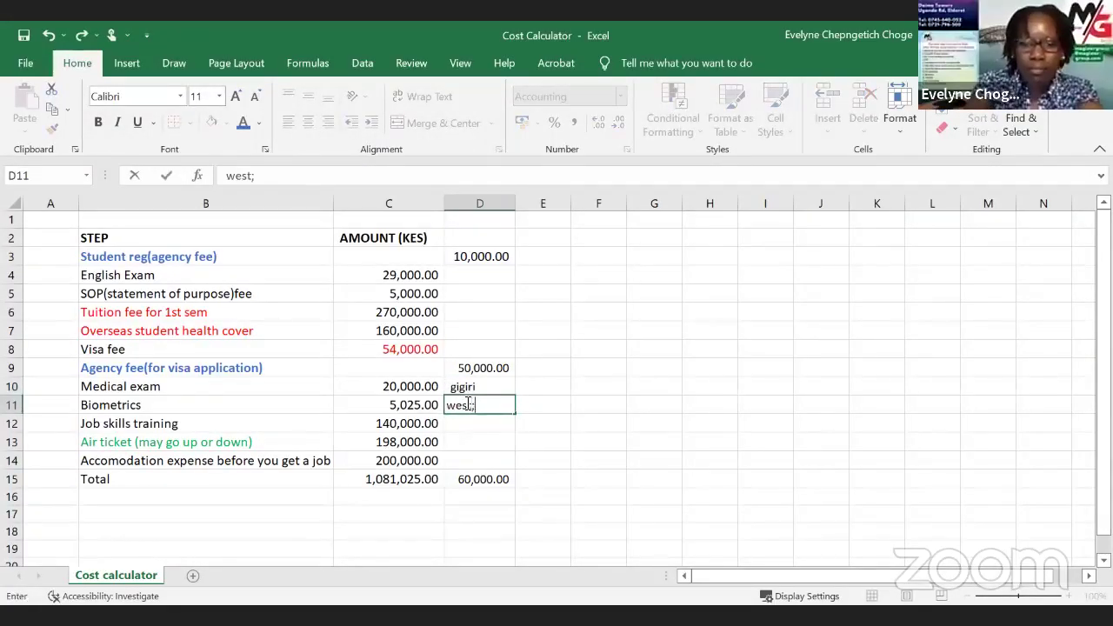
{"action": "key", "text": "BackSpace"}
{"action": "type", "text": "l"}
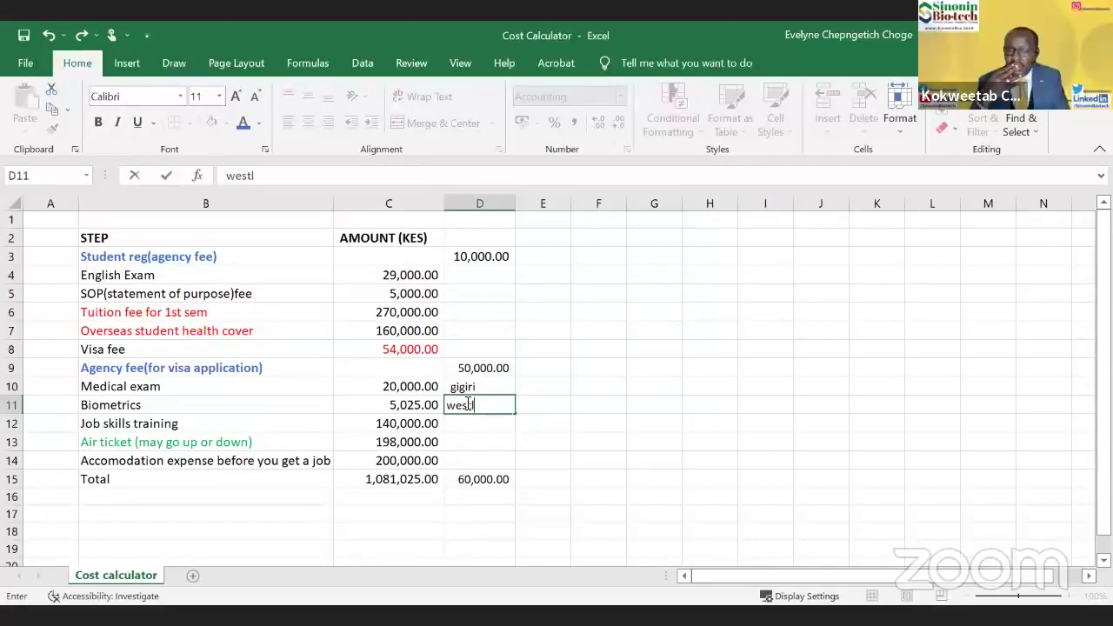
{"action": "type", "text": "nads"}
{"action": "key", "text": "BackSpace"}
{"action": "key", "text": "BackSpace"}
{"action": "key", "text": "BackSpace"}
{"action": "key", "text": "BackSpace"}
{"action": "type", "text": "ands"}
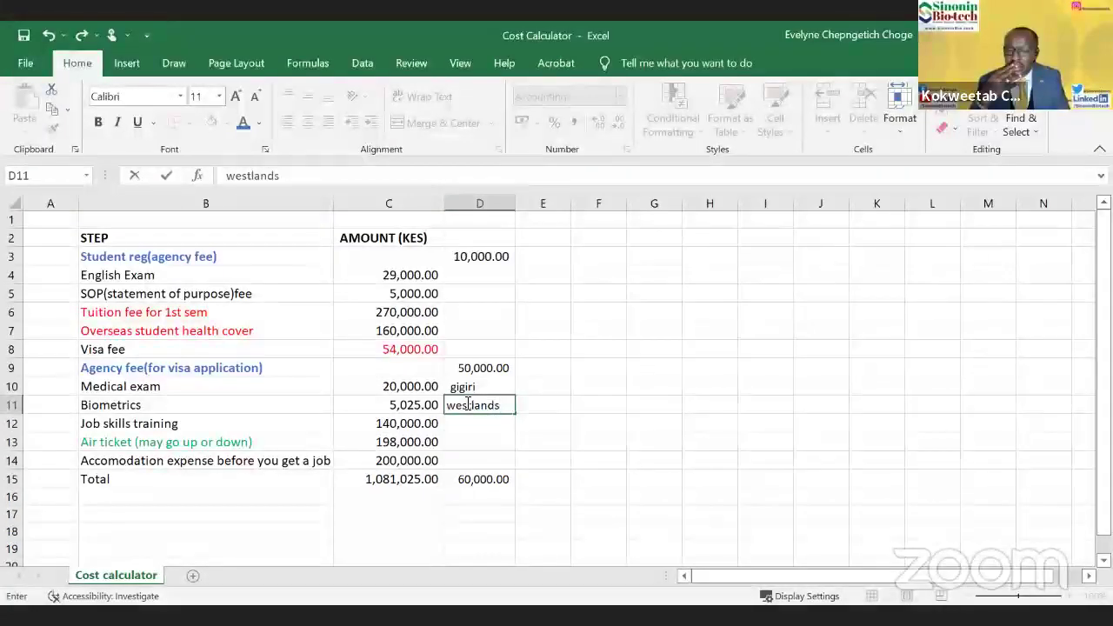
- Note the location "eldoret" beside the job skills training amount in D12
{"action": "left_click", "coordinate": [490, 423]}
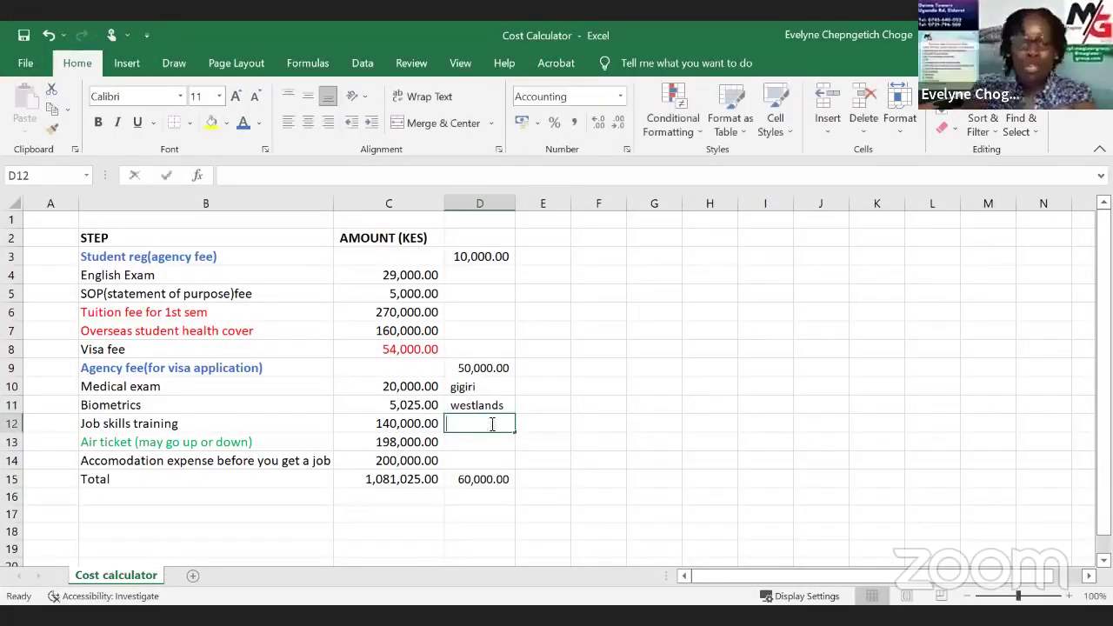
{"action": "type", "text": "eldoret"}
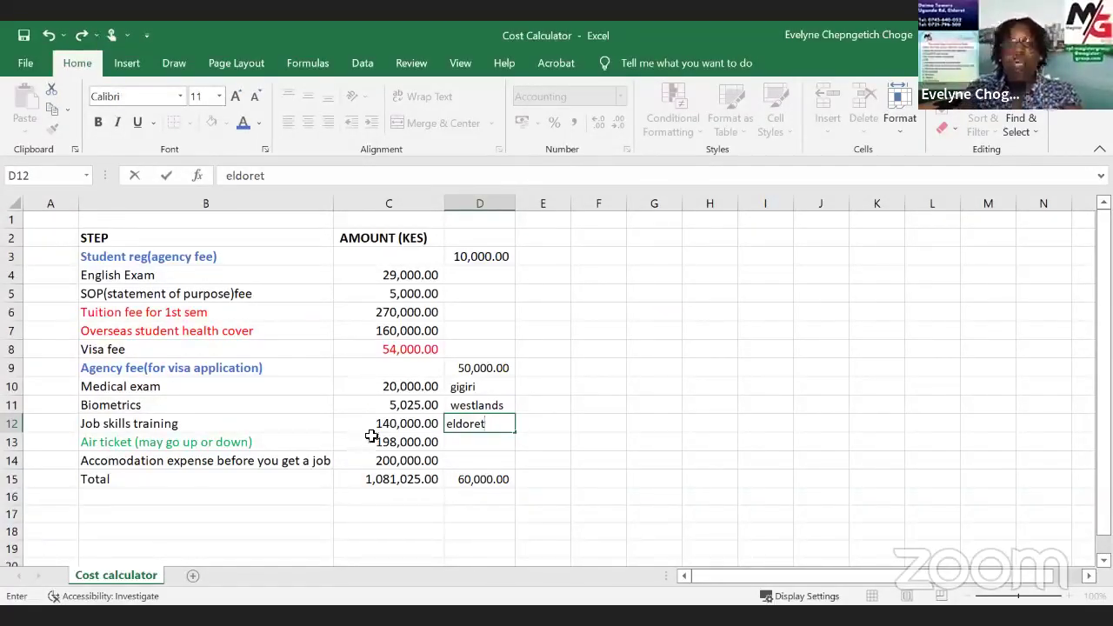
{"action": "left_click", "coordinate": [545, 445]}
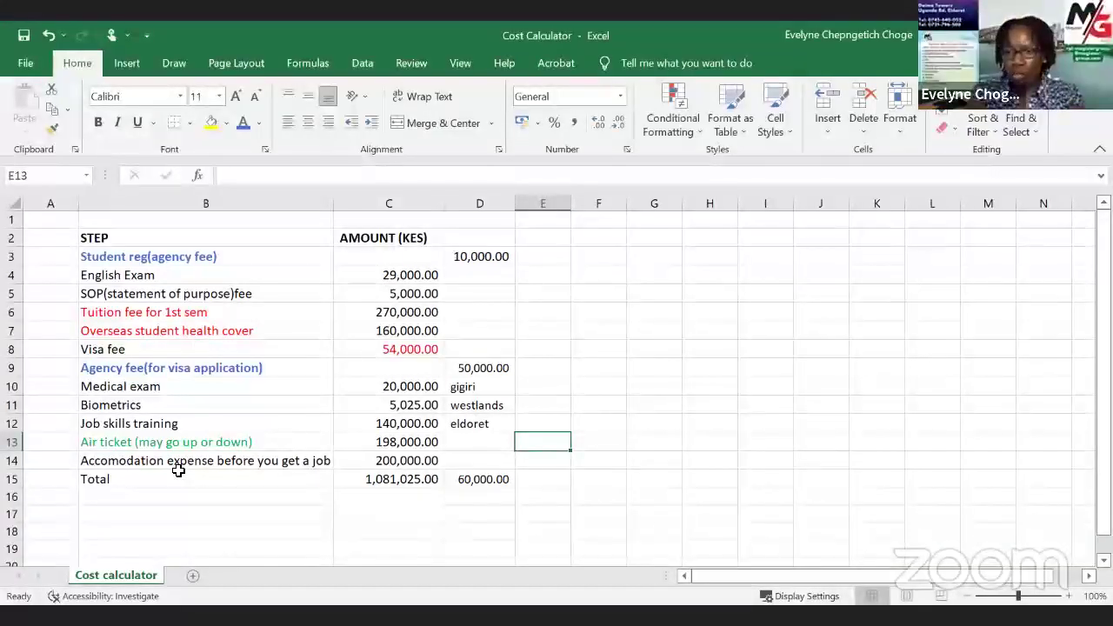
{"action": "left_click", "coordinate": [374, 463]}
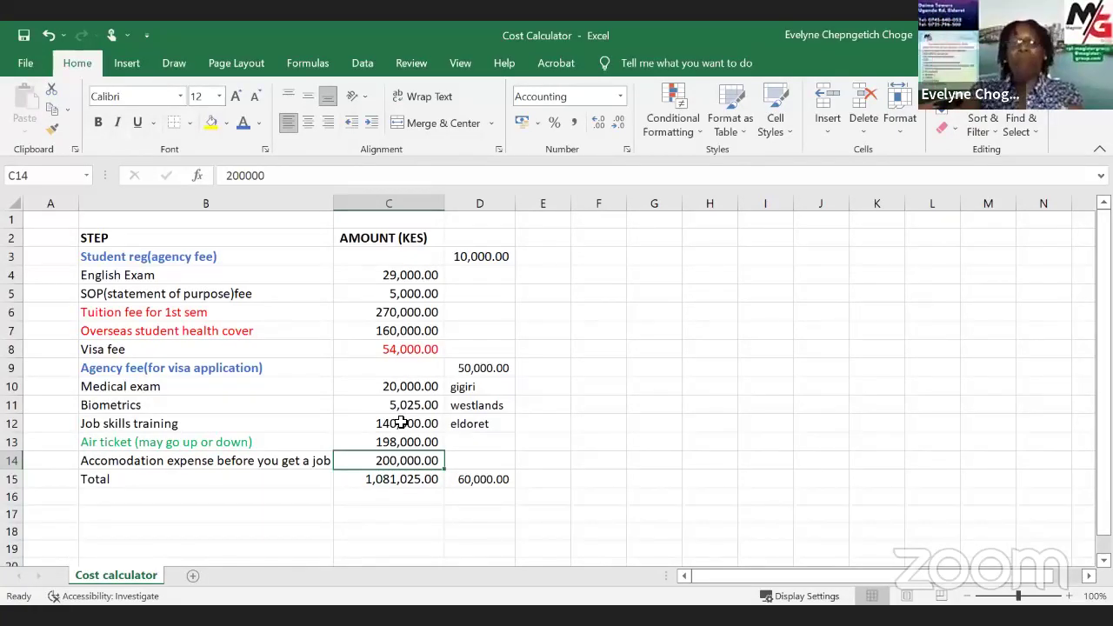
{"action": "left_click", "coordinate": [379, 441]}
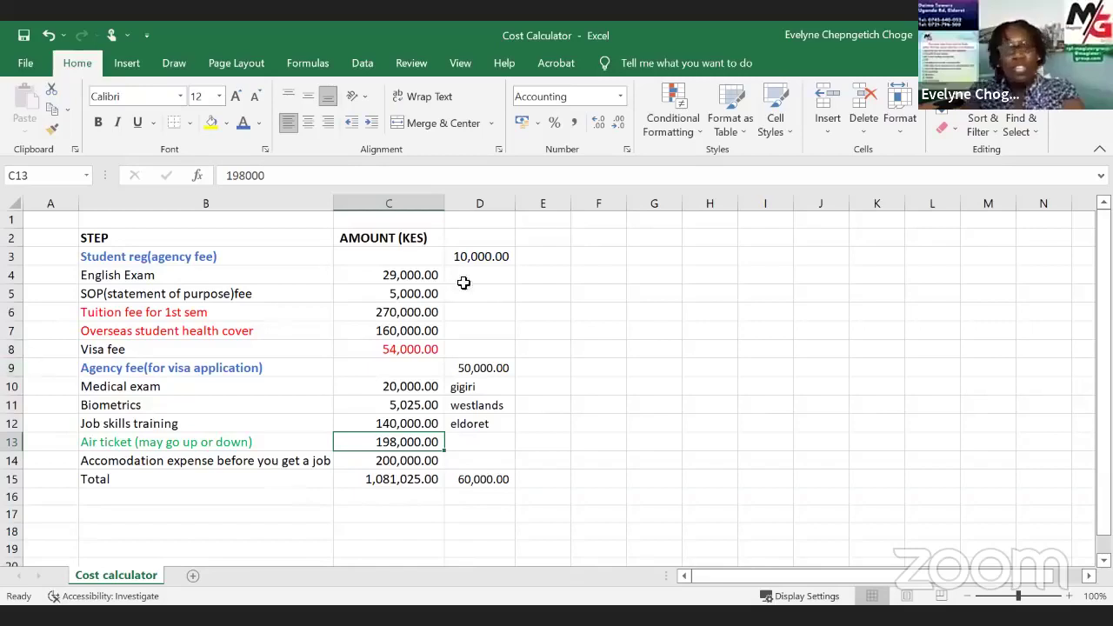
- Clear the English exam amount in C4 and make the column C total in C15 bold
{"action": "left_click", "coordinate": [408, 275]}
{"action": "key", "text": "Delete"}
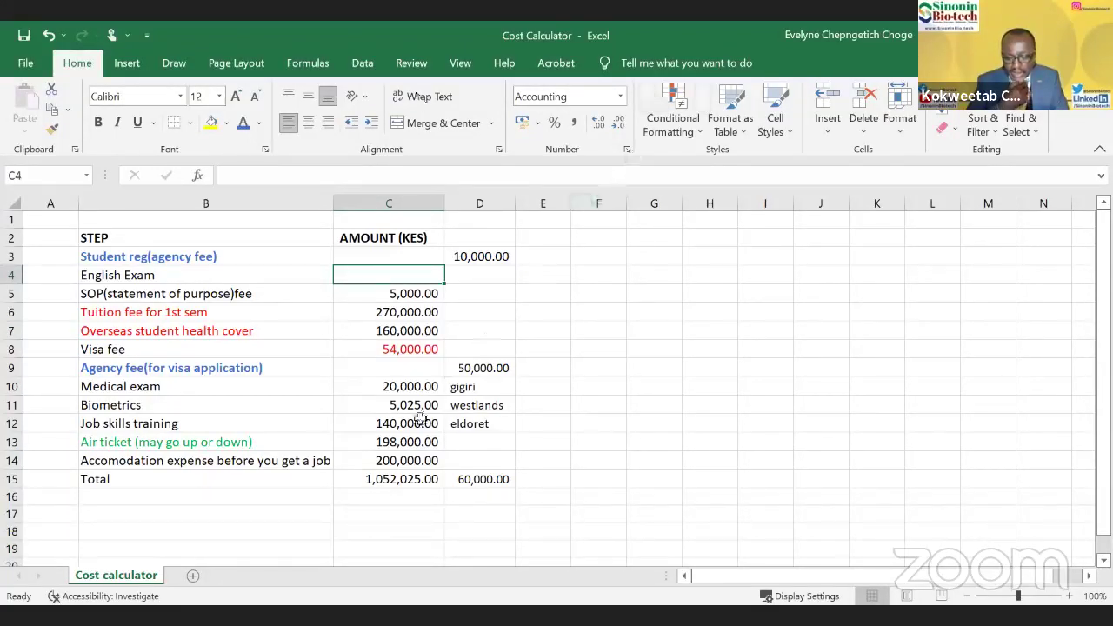
{"action": "left_click", "coordinate": [380, 482]}
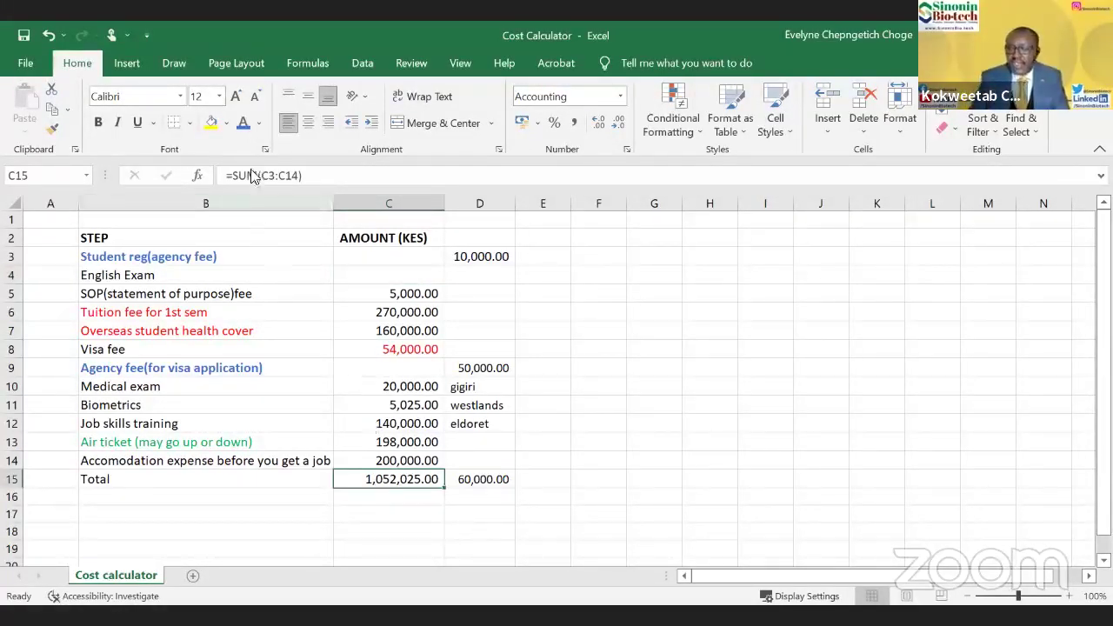
{"action": "left_click", "coordinate": [97, 123]}
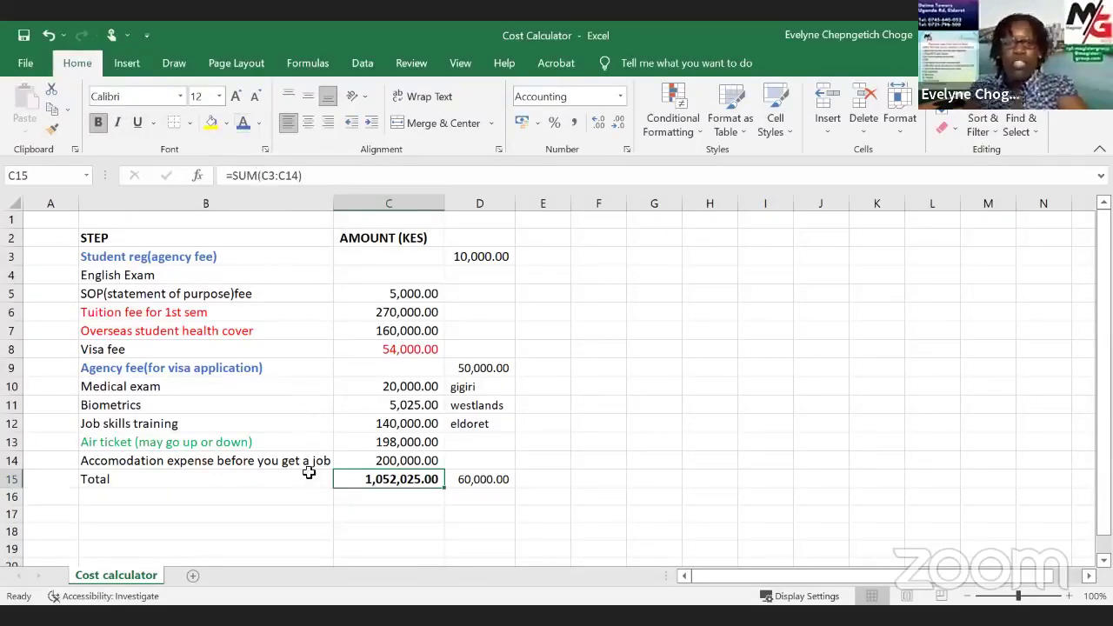
- Clear the amount in C14 for accommodation expenses before getting a job
{"action": "left_click", "coordinate": [389, 461]}
{"action": "key", "text": "Delete"}
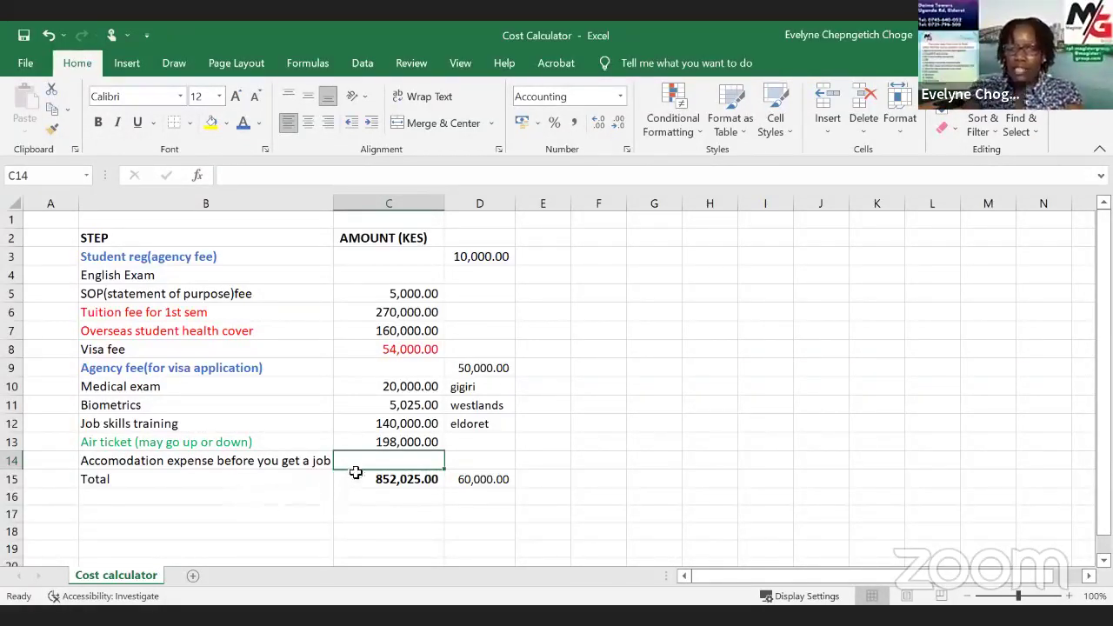
{"action": "left_click", "coordinate": [372, 445]}
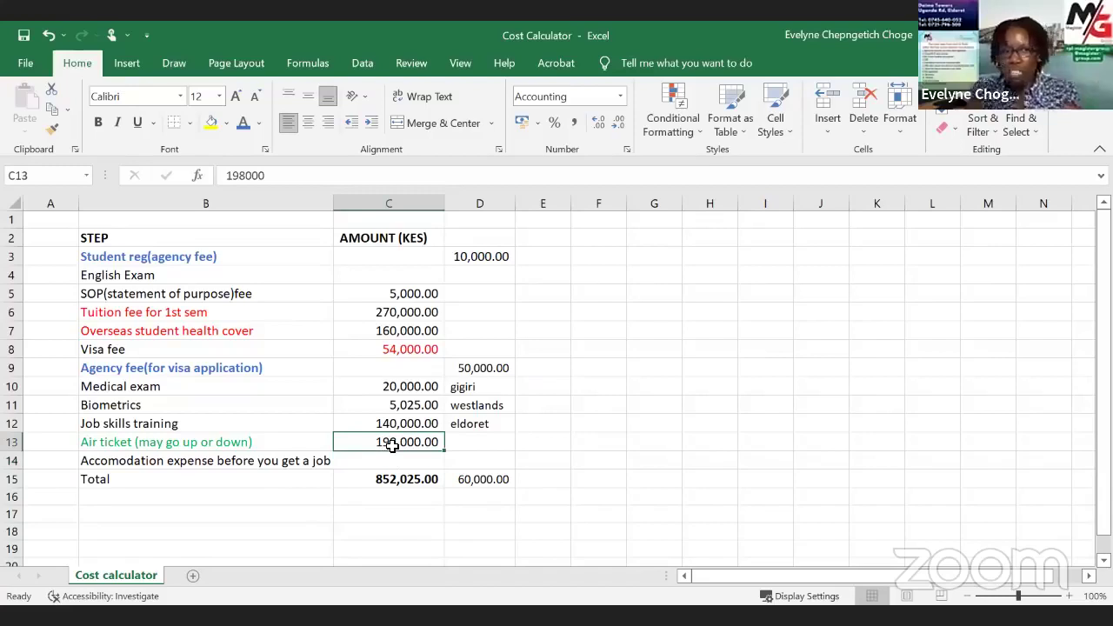